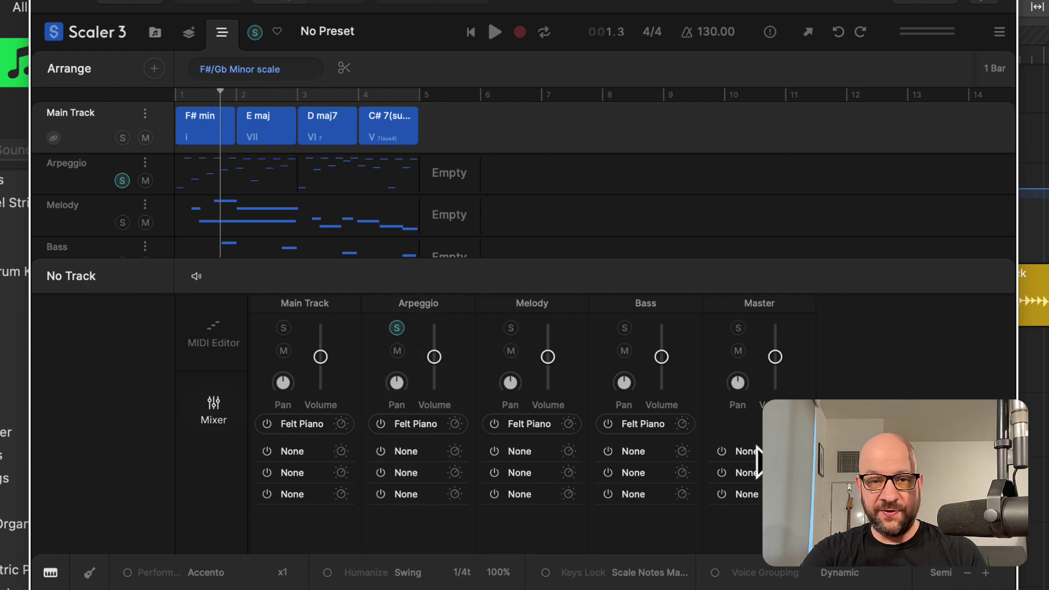
Look at the chord set browser and Circle of Fifths, then return to the Arrange/Mixer view.
left_click(155, 32)
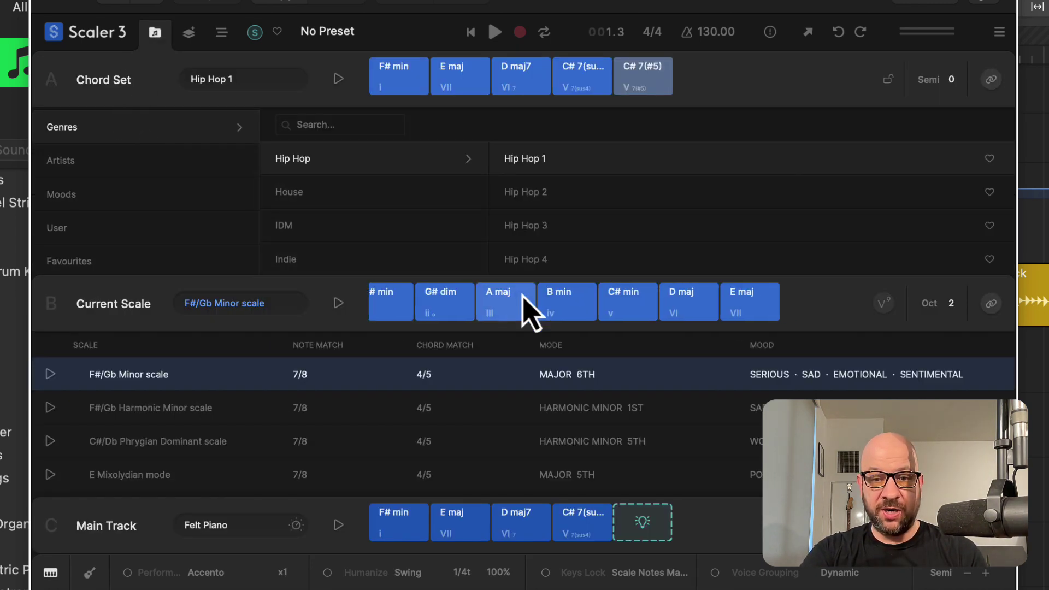
scroll(527, 305, "right", 2)
left_click(189, 34)
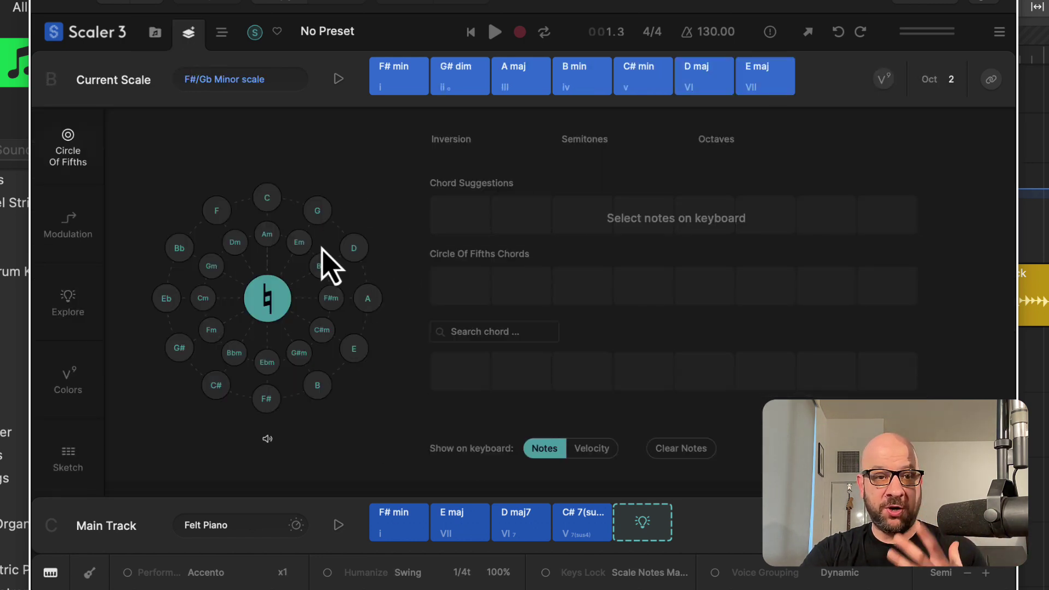
left_click(223, 36)
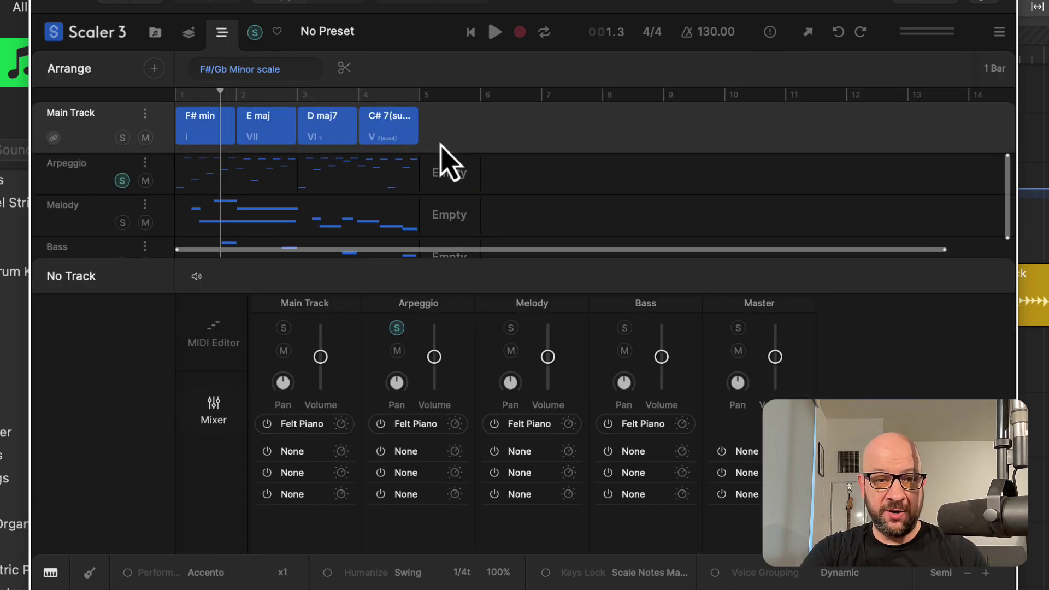
scroll(516, 207, "down", 1)
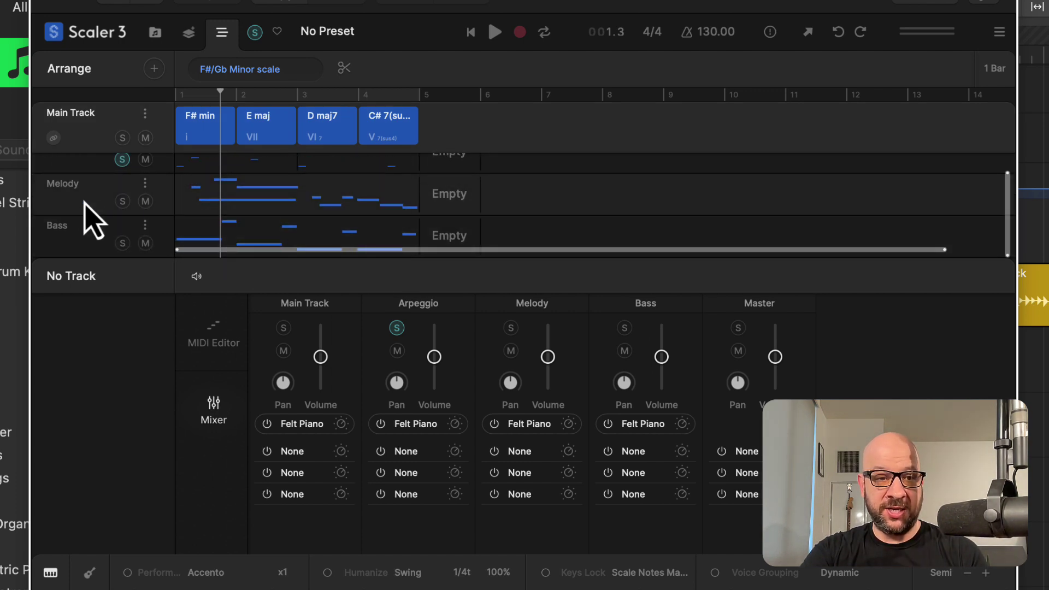
scroll(187, 239, "up", 1)
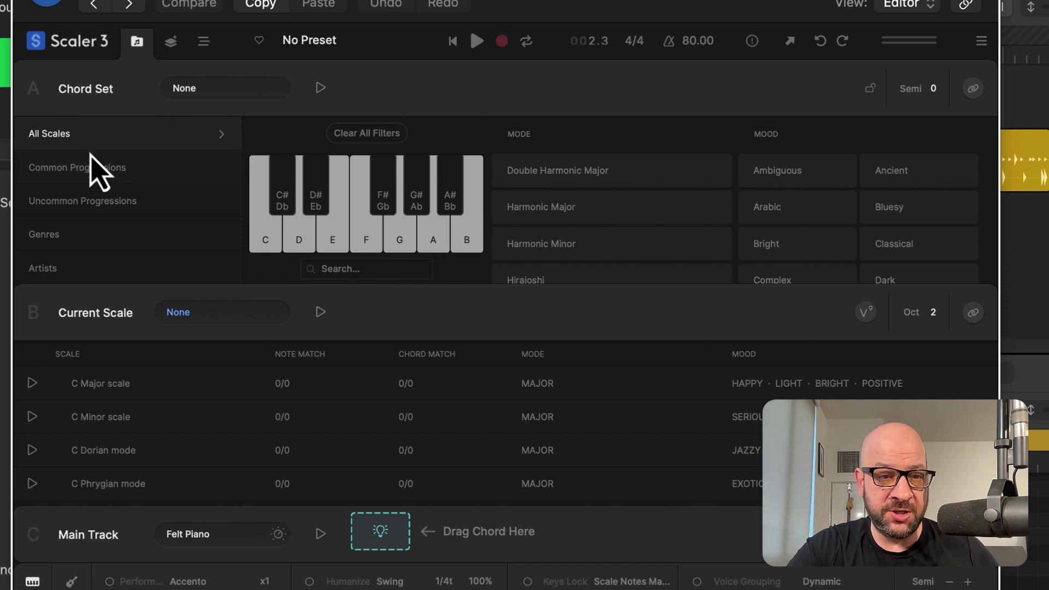
Browse the Common Progressions, Uncommon Progressions and Genres chord set lists.
left_click(90, 166)
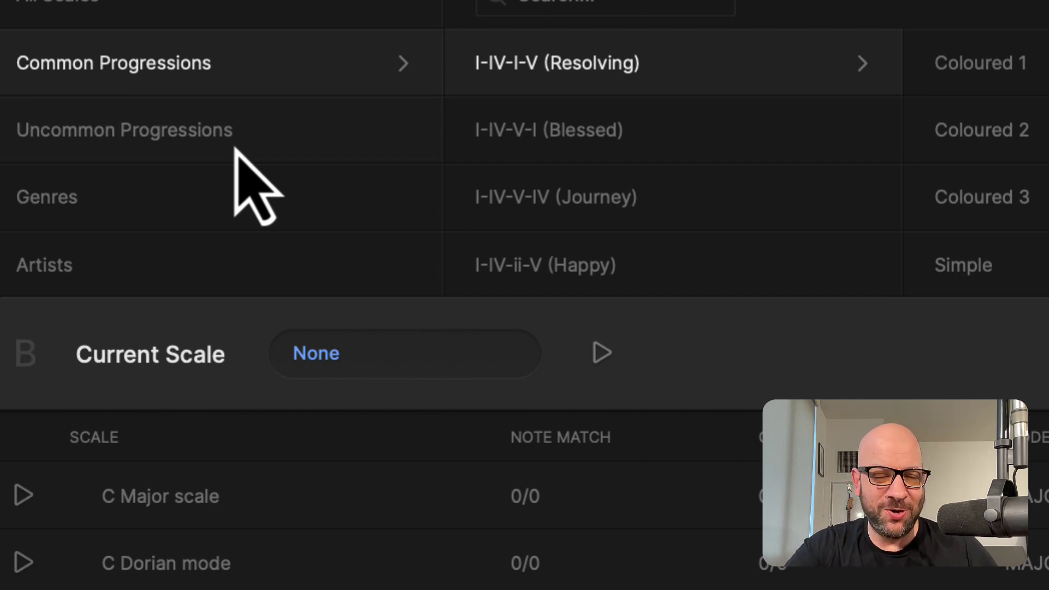
left_click(232, 137)
scroll(261, 153, "down", 2)
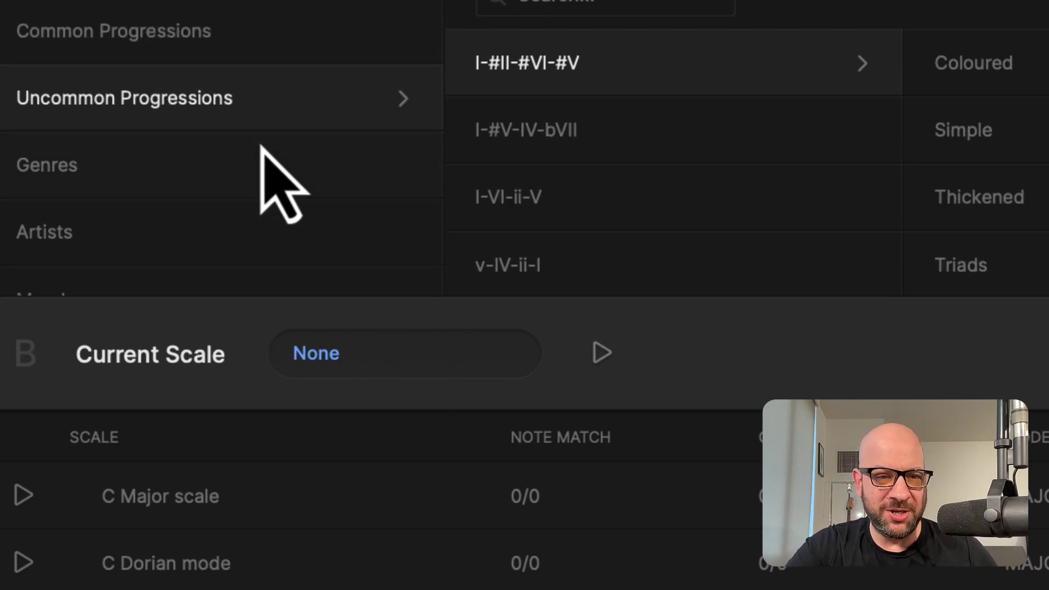
left_click(214, 154)
scroll(230, 158, "down", 2)
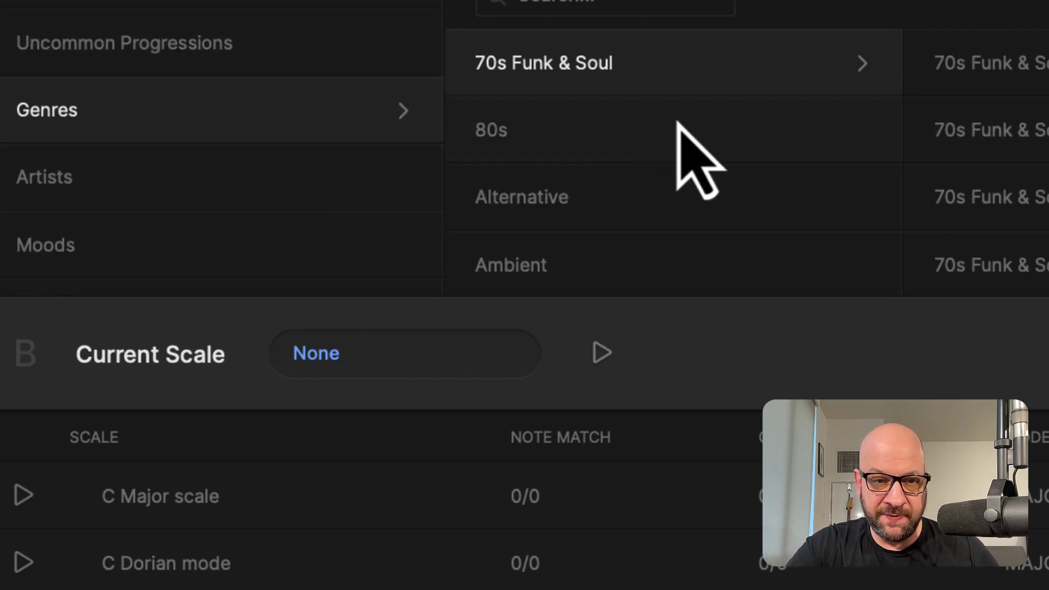
scroll(680, 127, "down", 3)
scroll(681, 126, "down", 6)
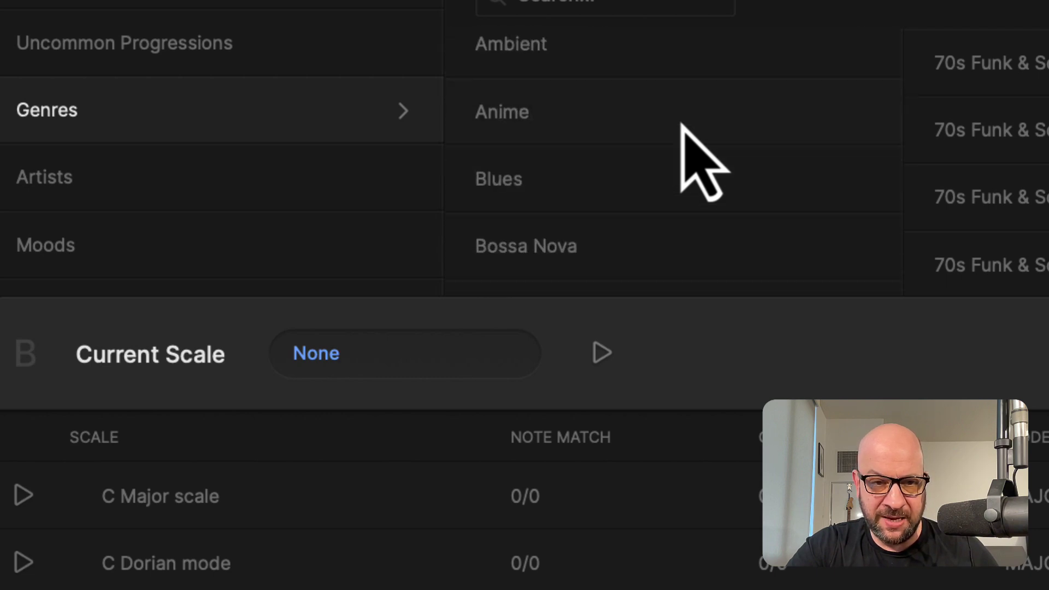
scroll(681, 127, "down", 1)
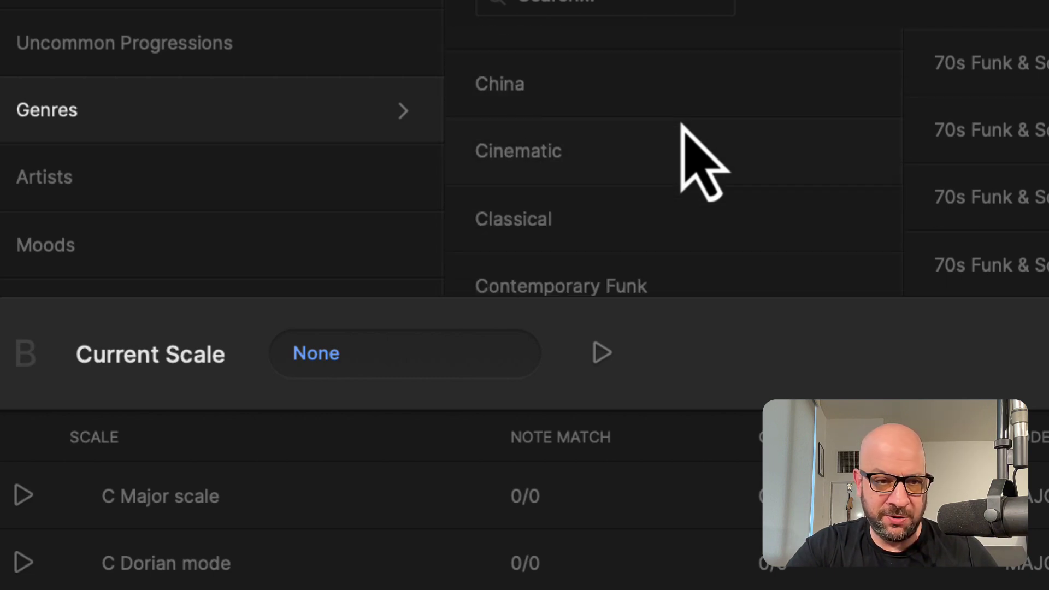
Browse the Artists category, then scroll through the Moods chord sets.
left_click(212, 171)
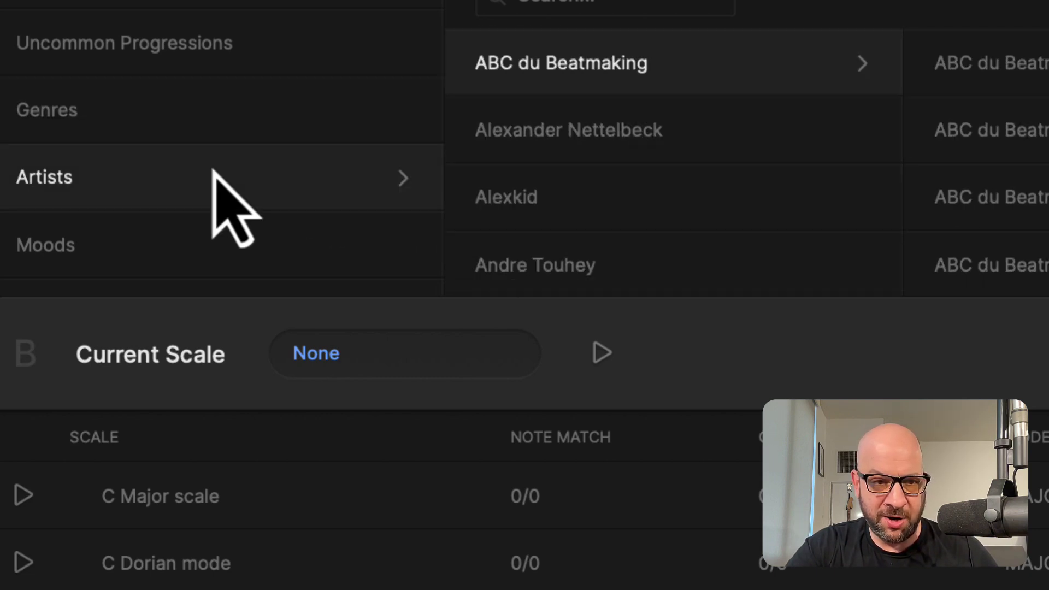
left_click(273, 252)
scroll(273, 251, "down", 1)
scroll(267, 236, "up", 1)
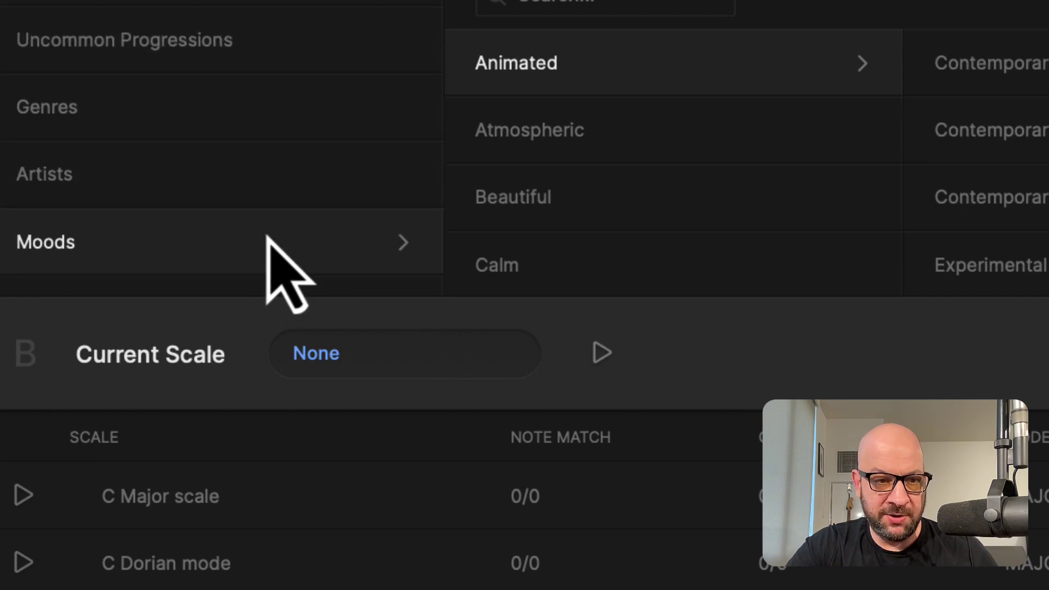
scroll(266, 251, "down", 2)
scroll(252, 218, "up", 2)
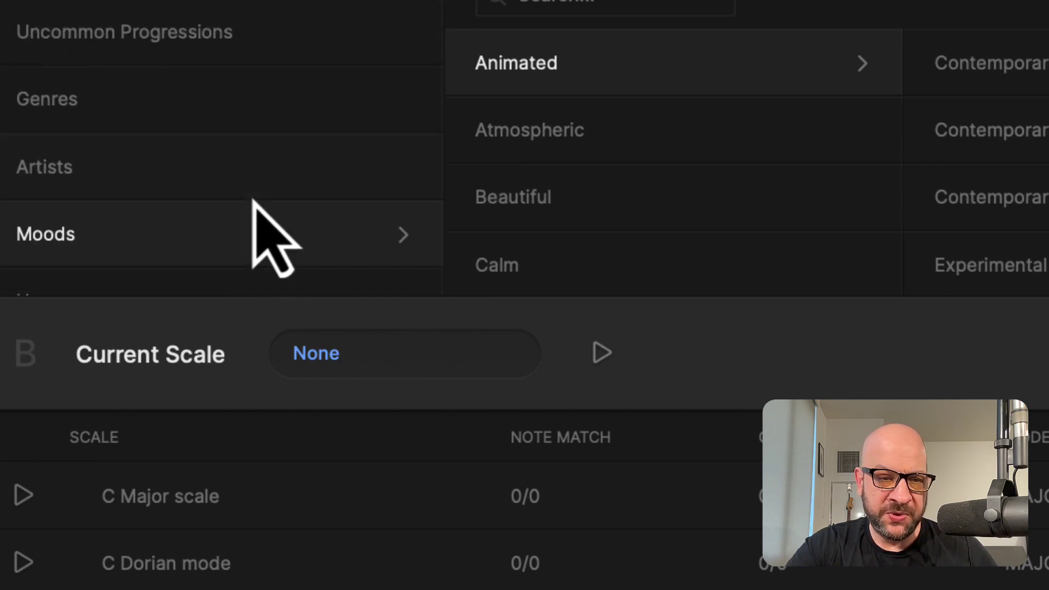
Drag all five Hip Hop 1 chords, F# min to C# 7(#5), onto the Main Track and show the arrangement.
left_click(94, 114)
scroll(673, 163, "down", 2)
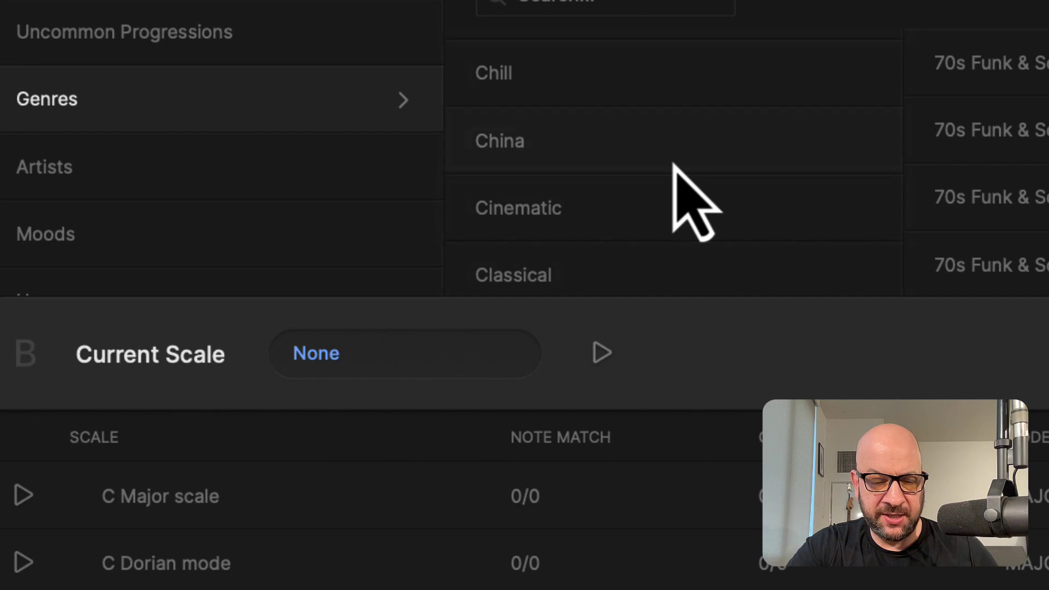
scroll(672, 164, "down", 10)
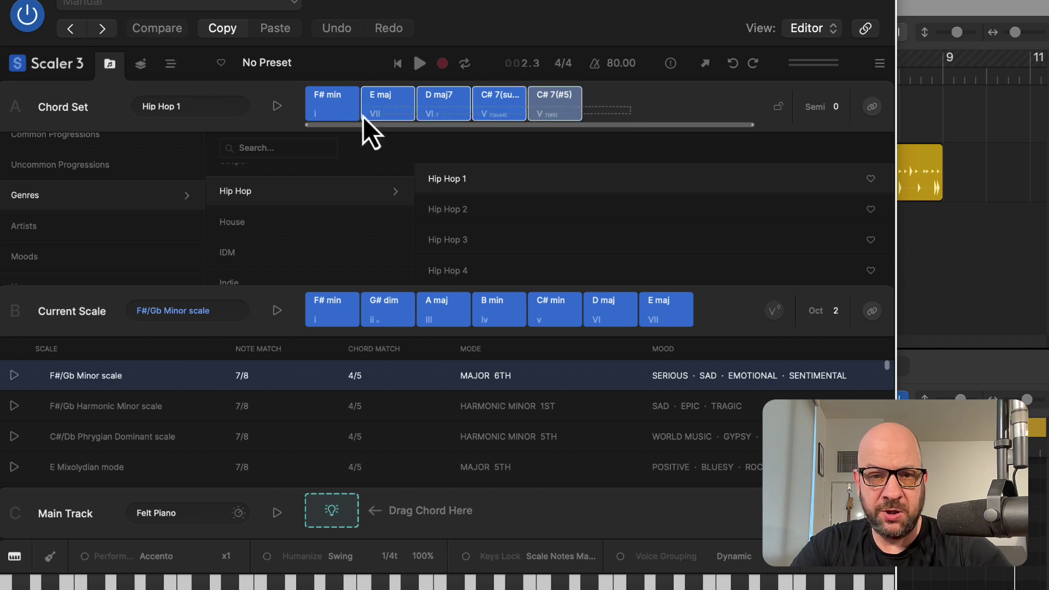
left_click_drag(330, 114, 334, 521)
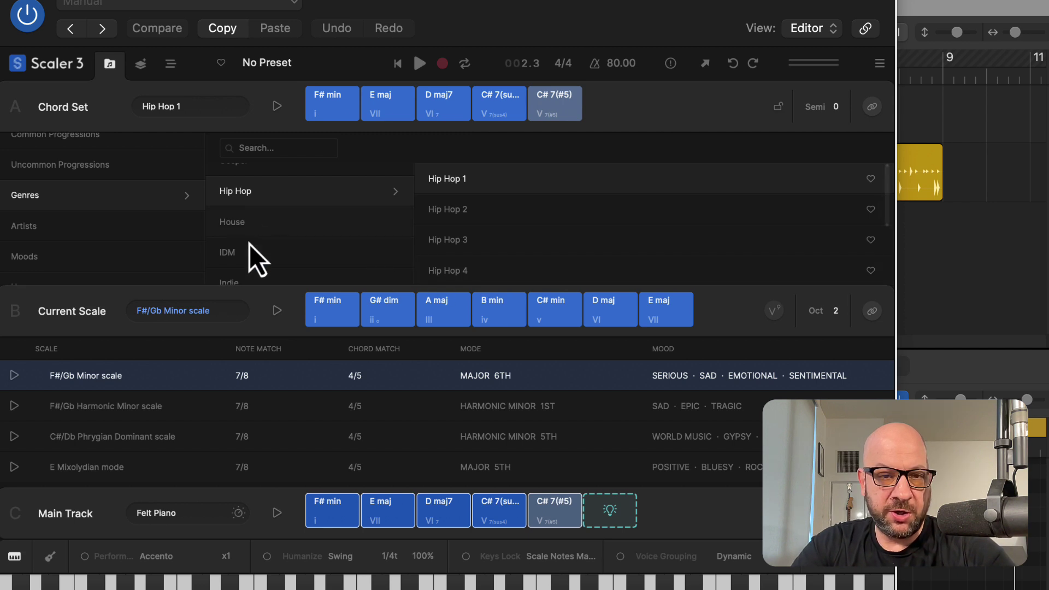
left_click(168, 65)
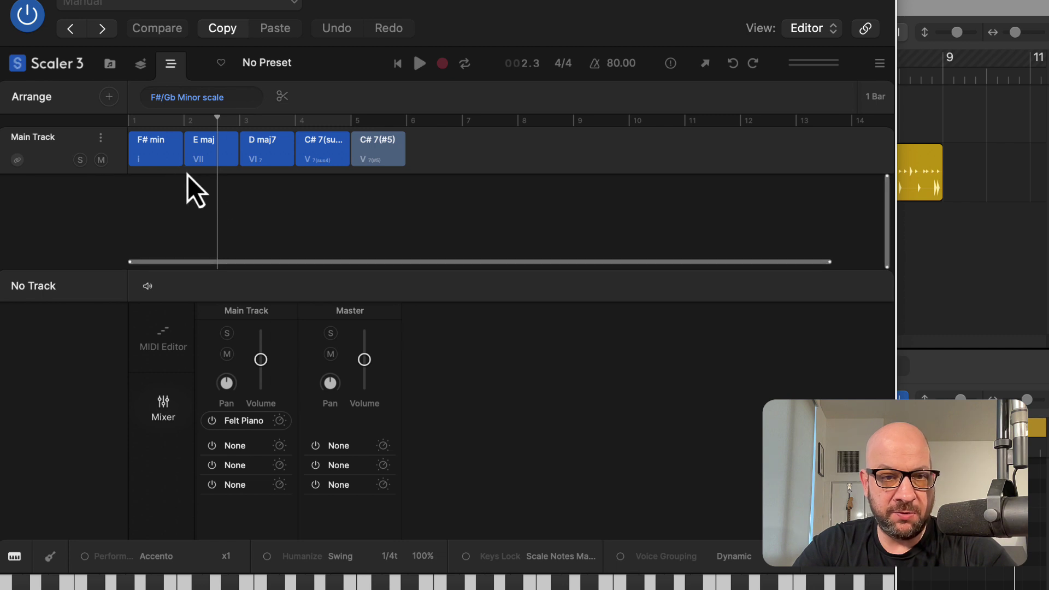
left_click(948, 251)
key("space")
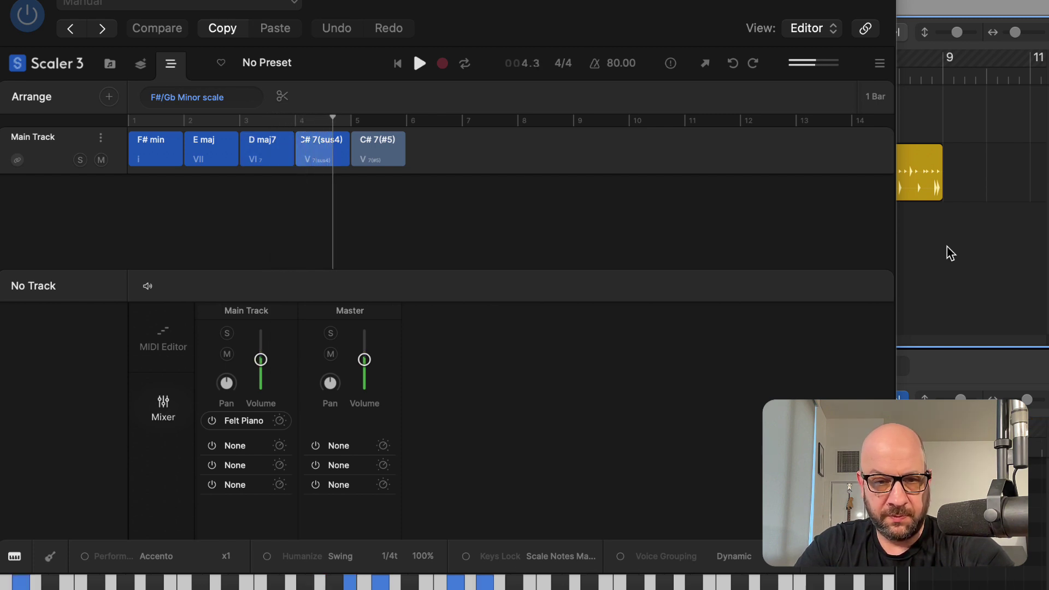
key("space")
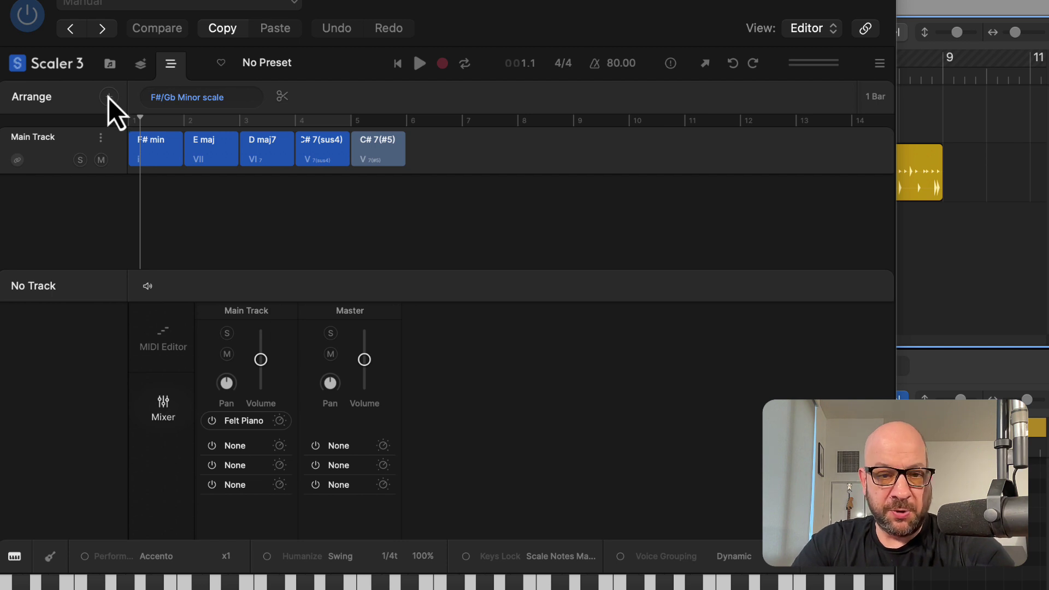
left_click(247, 421)
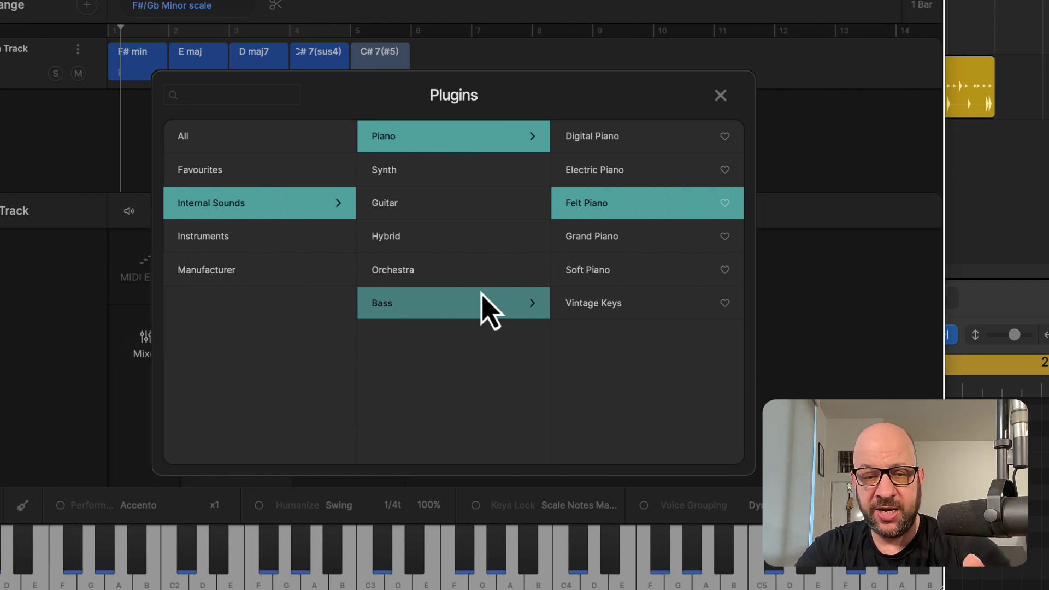
left_click(720, 95)
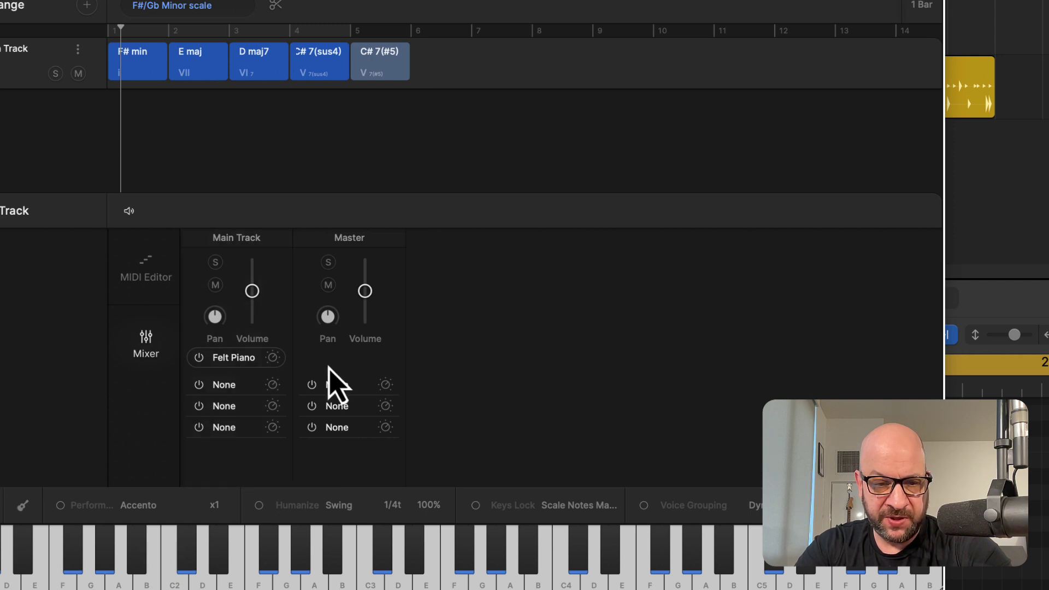
Open Motions for a new track and audition the Pinky Up arpeggio under Articulations > Arpeggio.
left_click(87, 7)
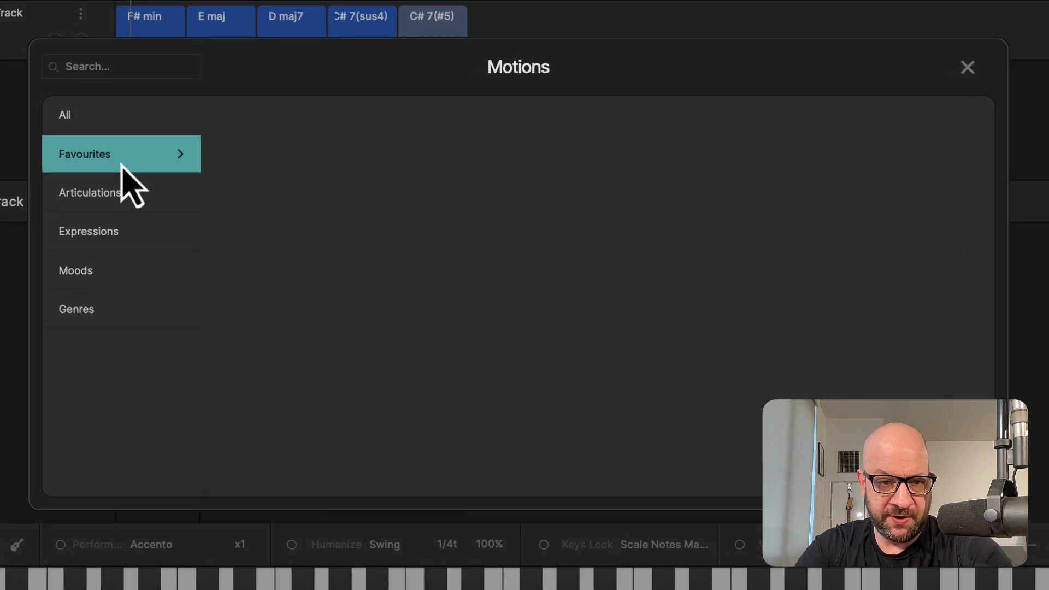
mouse_move(112, 205)
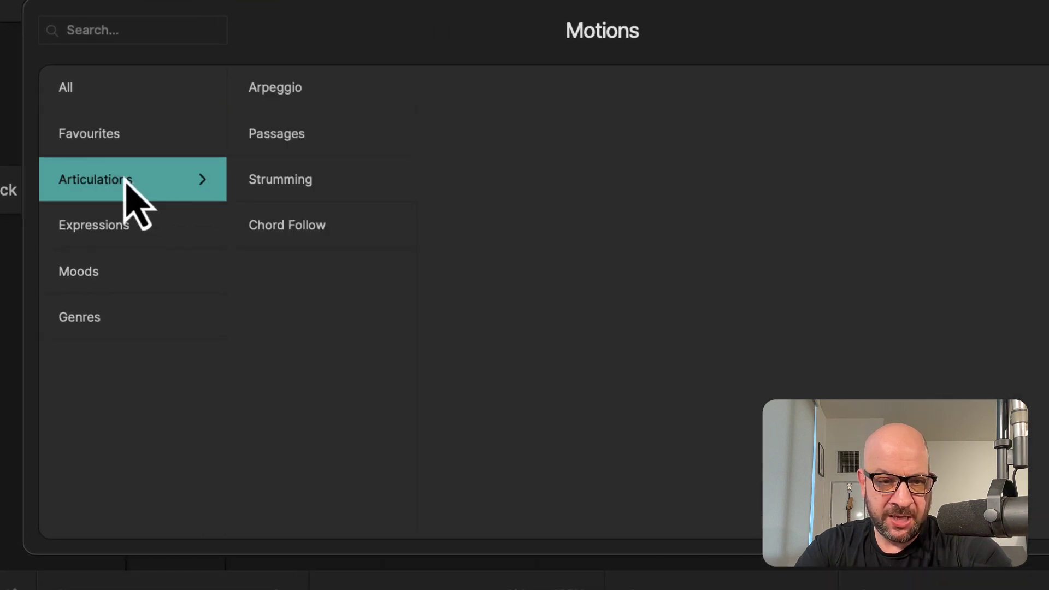
mouse_move(140, 229)
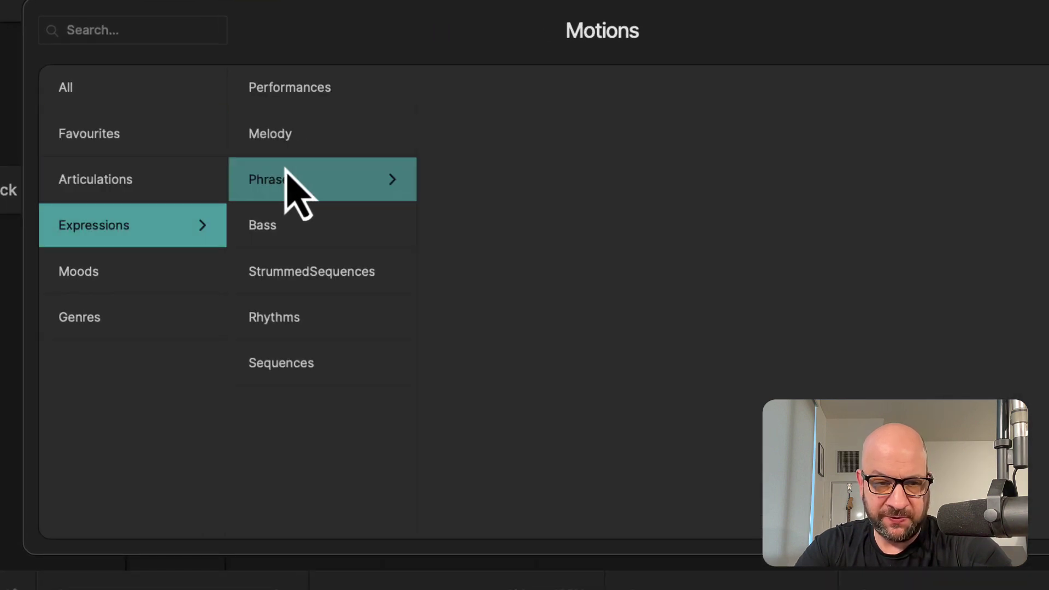
mouse_move(270, 96)
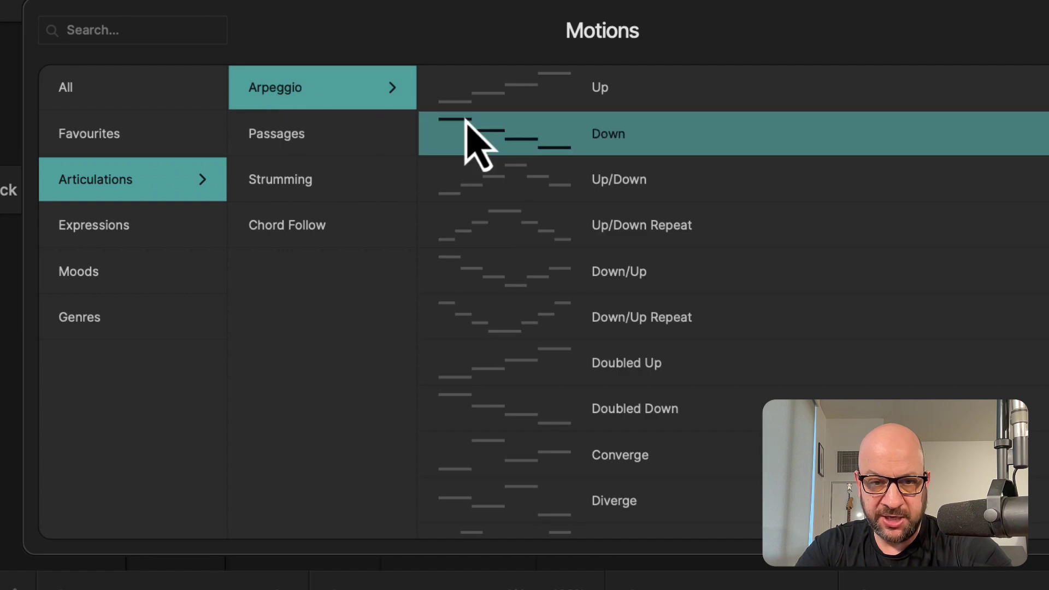
scroll(824, 286, "down", 6)
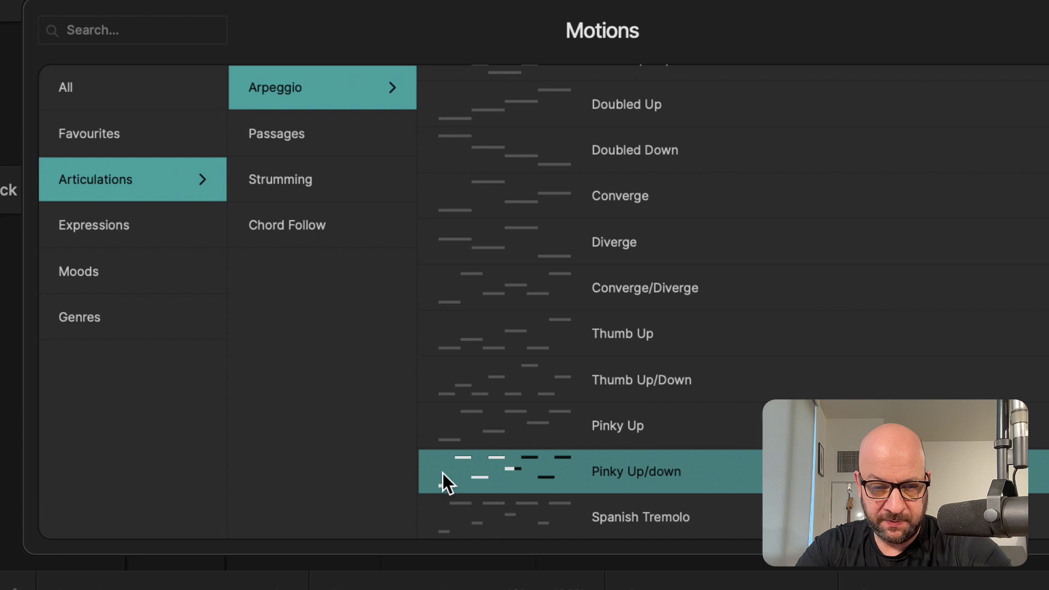
left_click(439, 434)
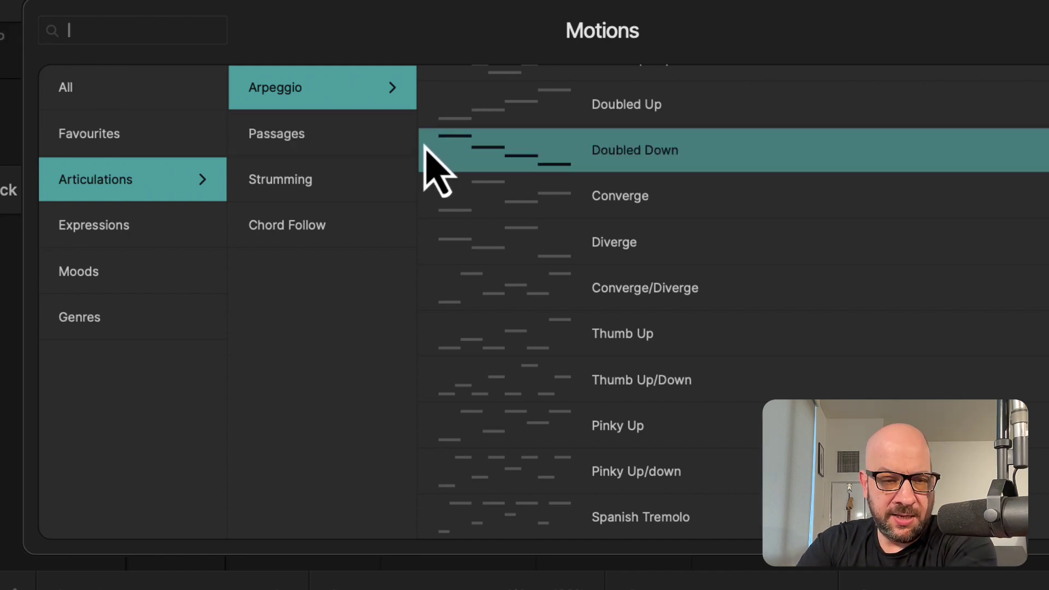
Give the Melody part the Moods > Calm > Melody > Motif B pattern.
left_click(143, 273)
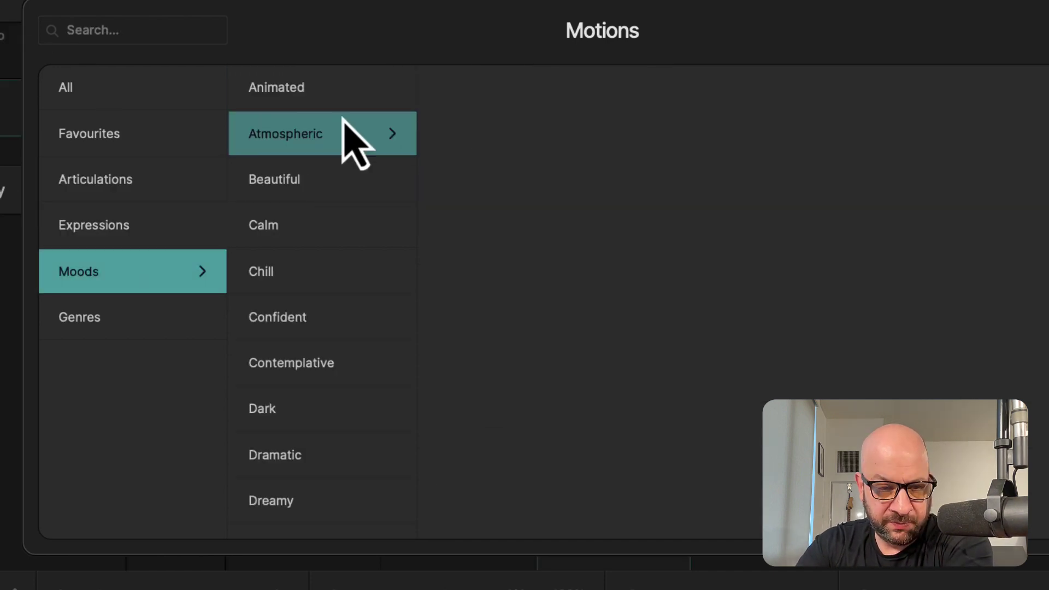
left_click(328, 229)
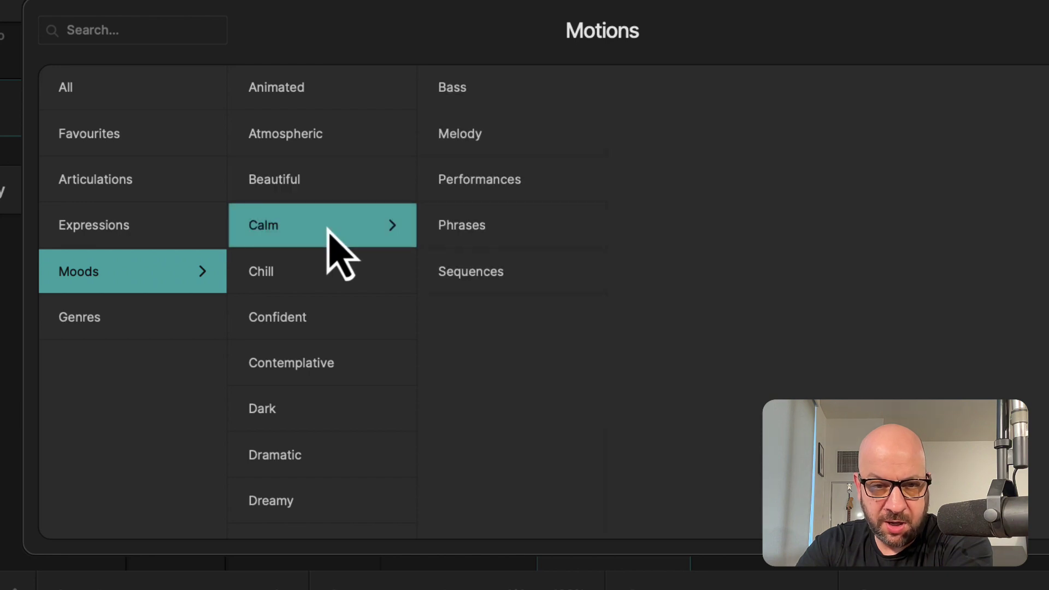
left_click(489, 150)
left_click(672, 90)
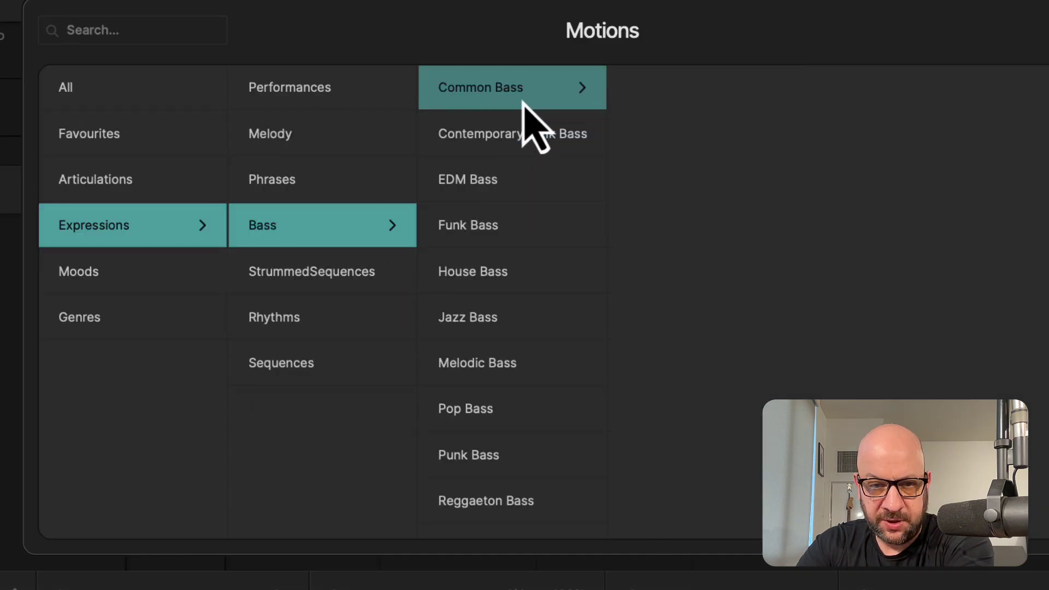
Give the Bass part the Common Bass > Basic > Basic 2 pattern.
left_click(524, 104)
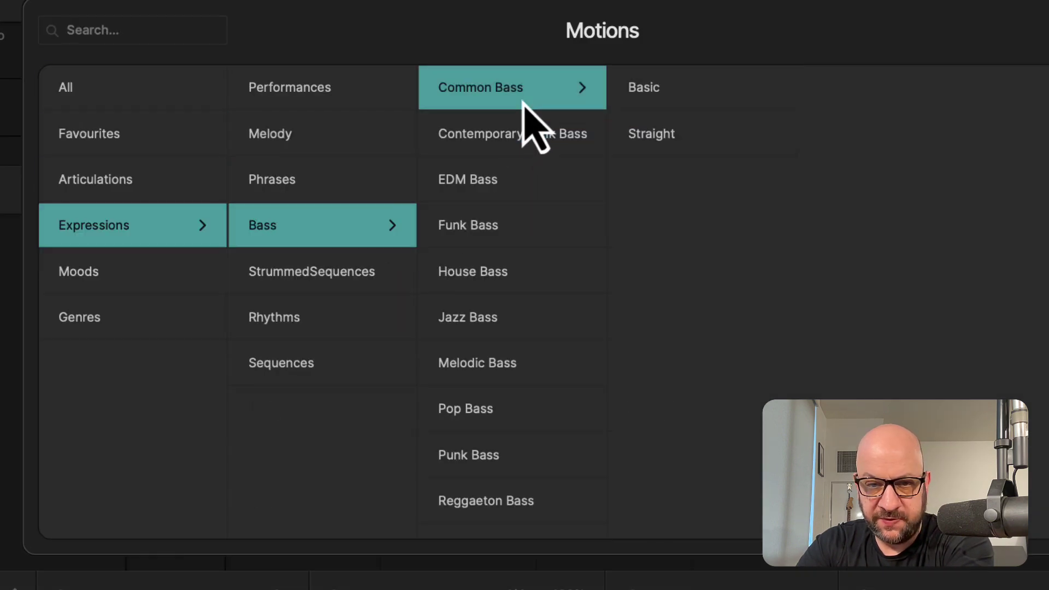
left_click(656, 98)
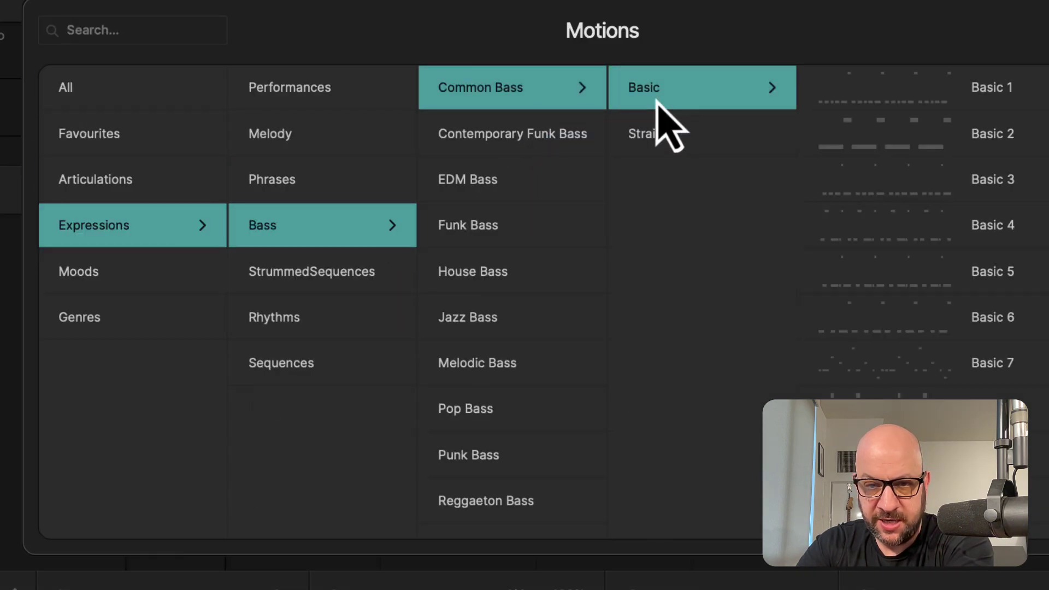
left_click(806, 143)
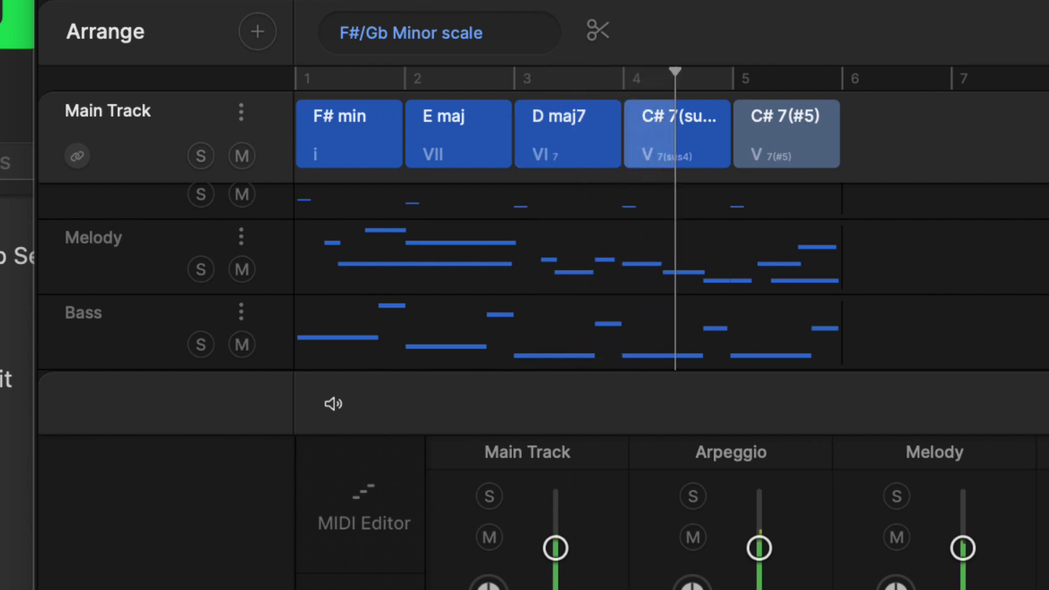
Stop the four-track playback with Space so the playhead returns to bar 1.
key("space")
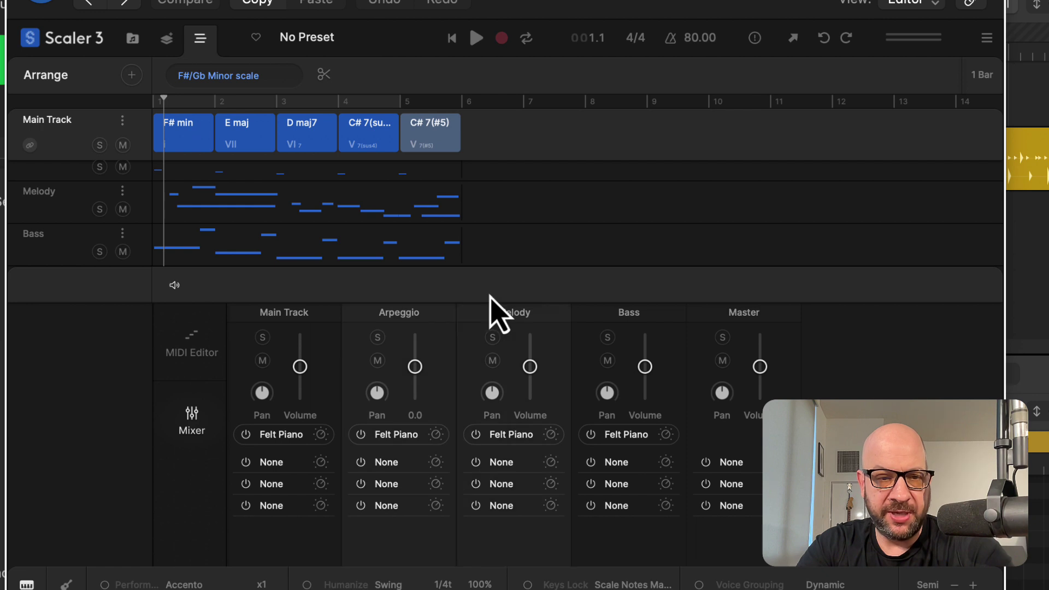
scroll(566, 244, "up", 2)
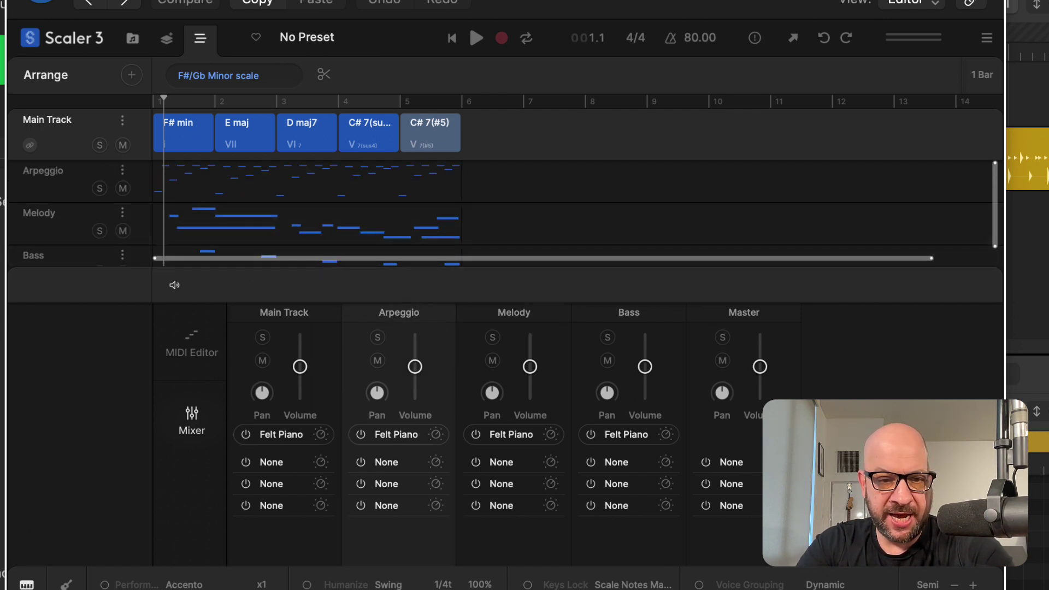
Split the Pinky Up arpeggio at bars 3 and 5 and Motif B at bar 5, then delete the C# 7(#5) chord.
left_click_drag(257, 269, 244, 506)
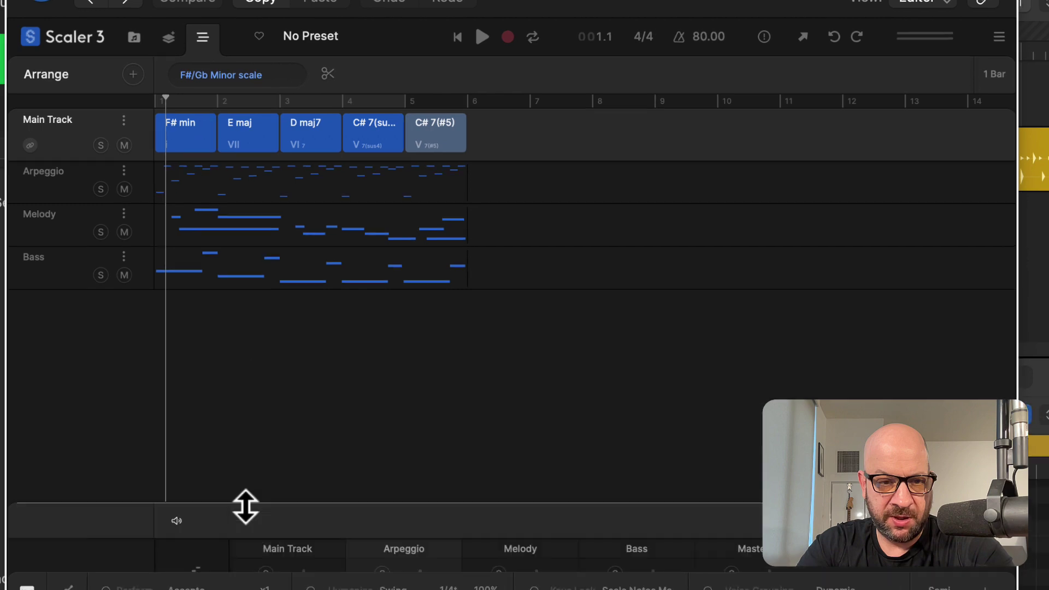
left_click(63, 191)
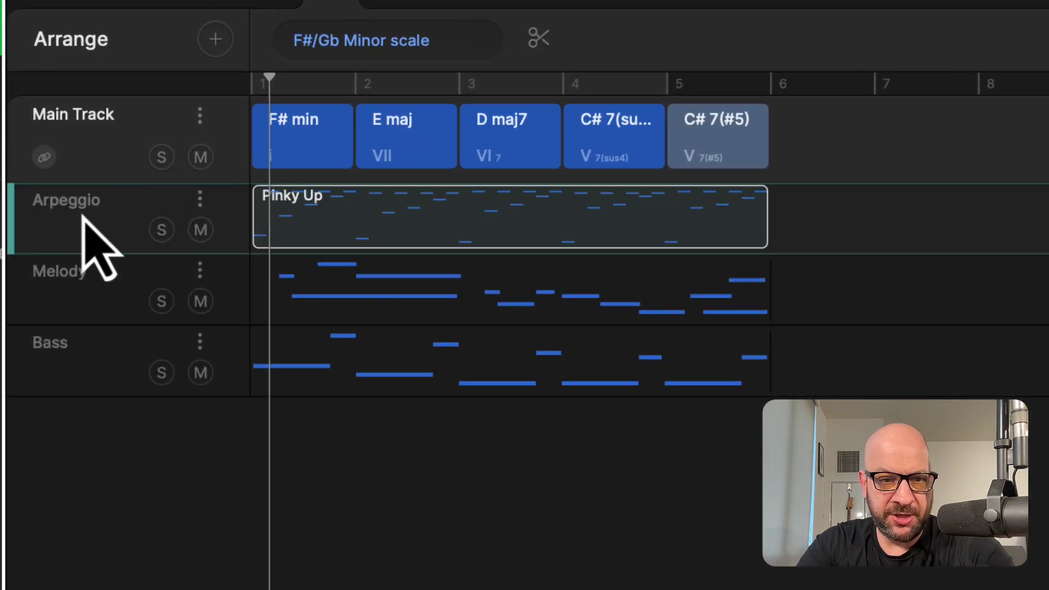
left_click(537, 39)
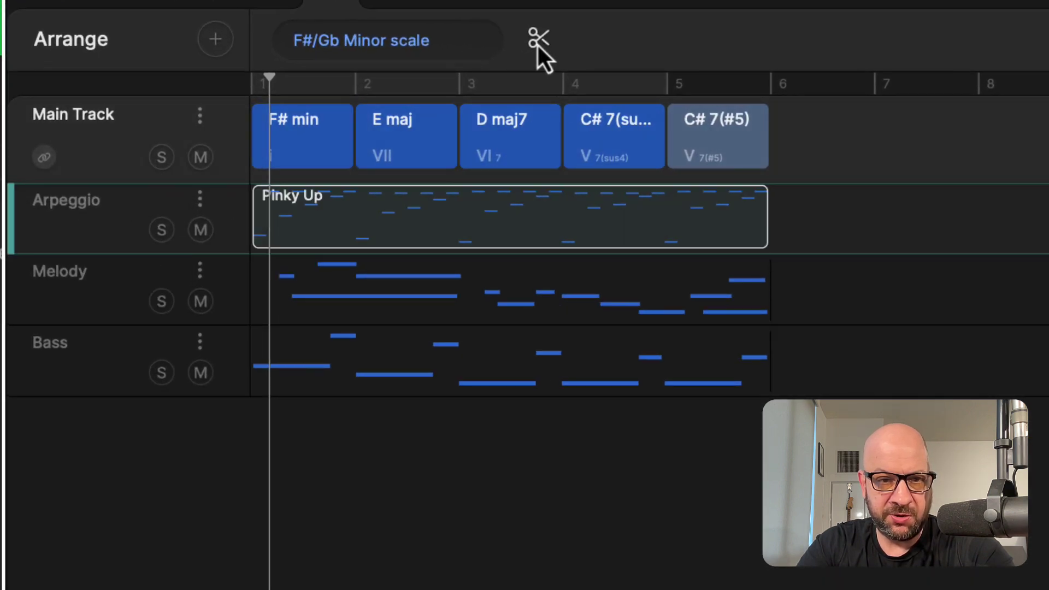
left_click(456, 195)
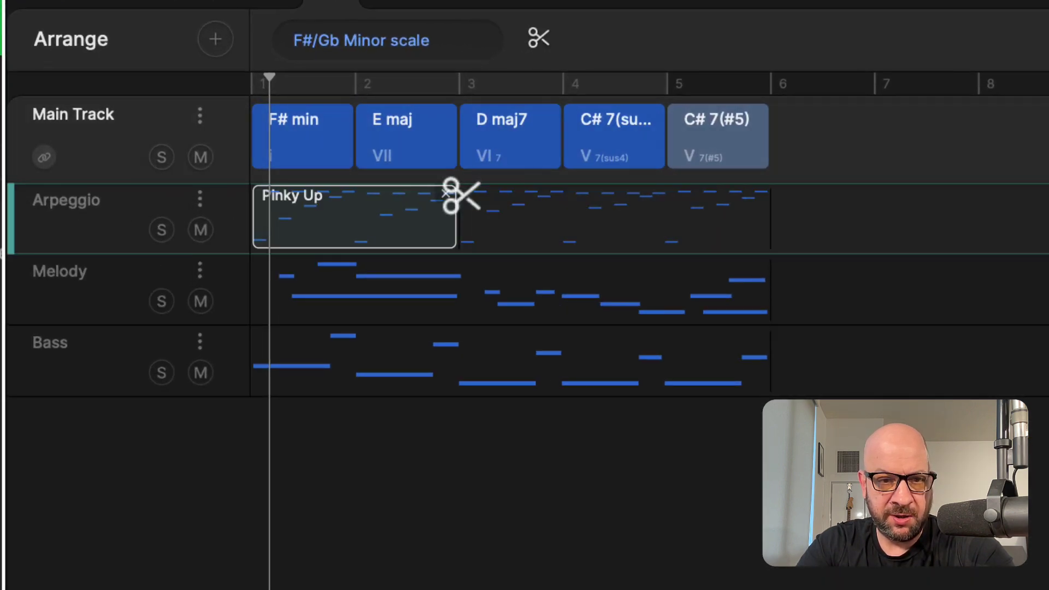
left_click(663, 204)
left_click(663, 297)
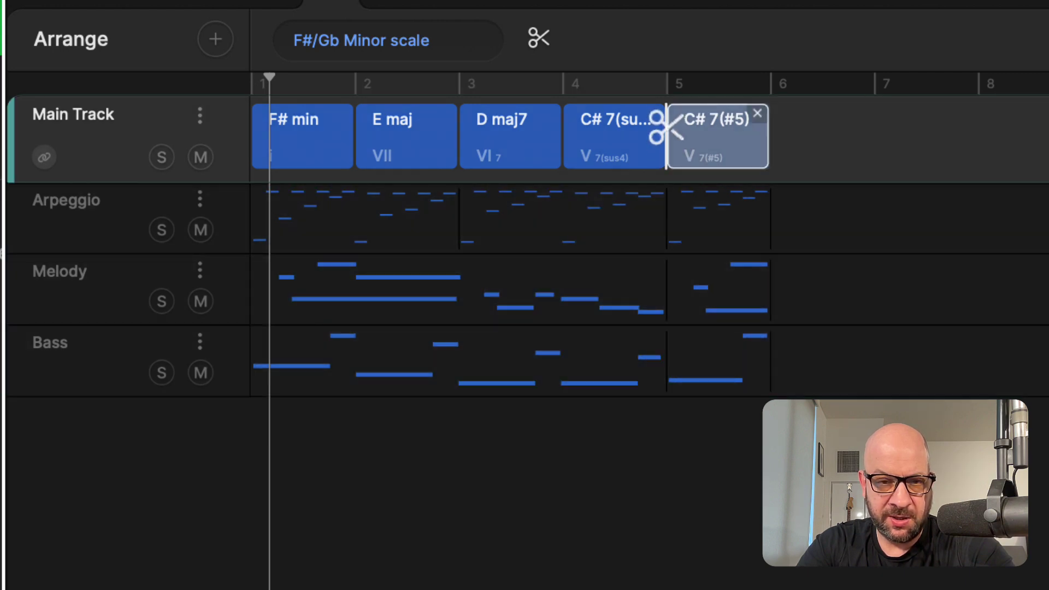
left_click(758, 114)
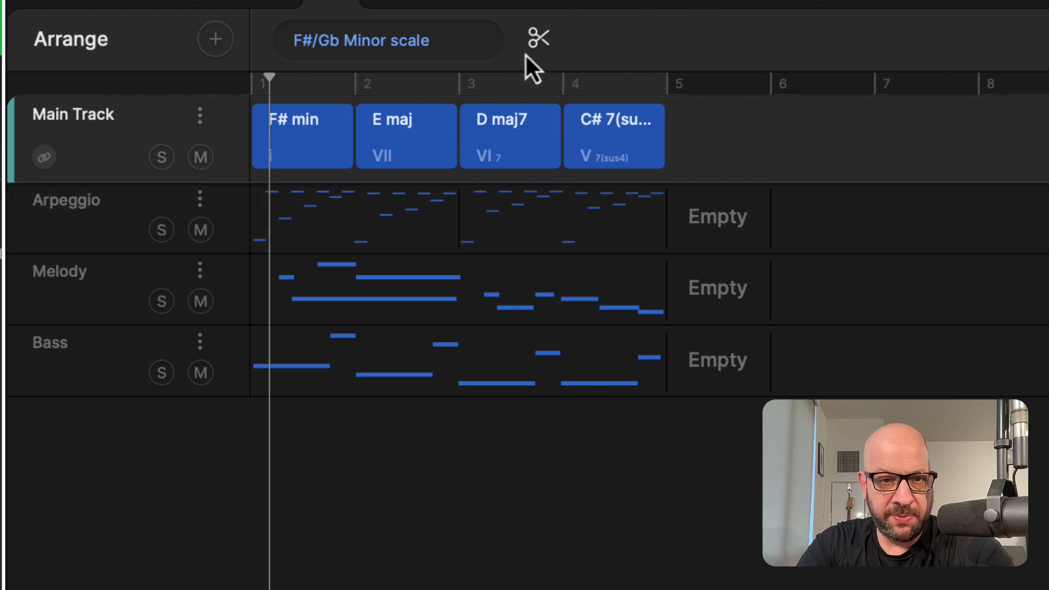
Switch the bar 3–5 Arpeggio region from Pinky Up to Pinky Up/down.
left_click(494, 216)
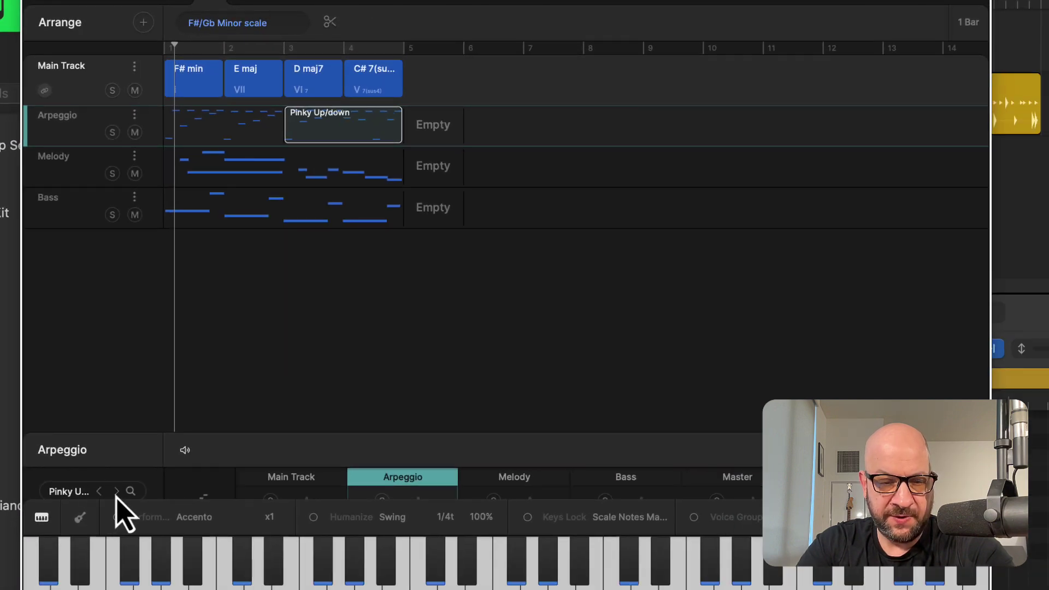
left_click(72, 175)
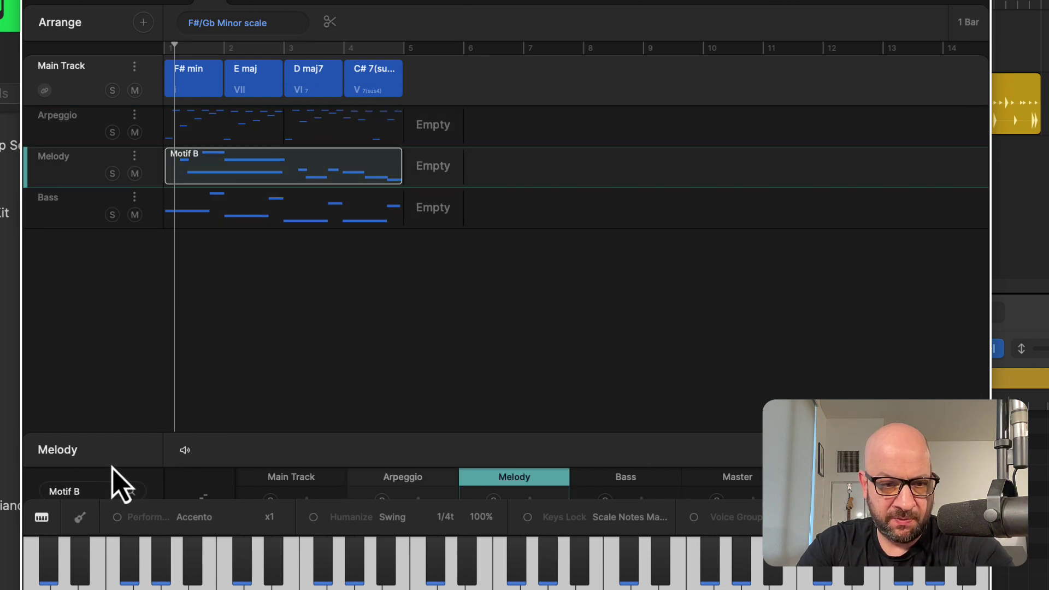
Enlarge the part panel to review the Melody settings and mixer, then move to the Arpeggio part.
left_click_drag(232, 433, 227, 270)
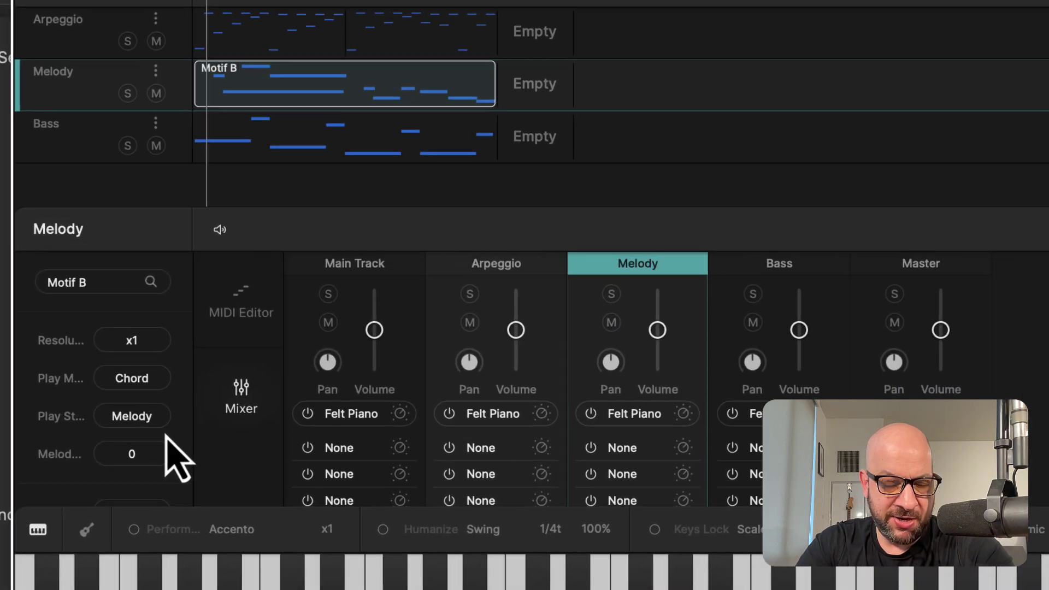
scroll(154, 431, "down", 3)
scroll(249, 456, "down", 3)
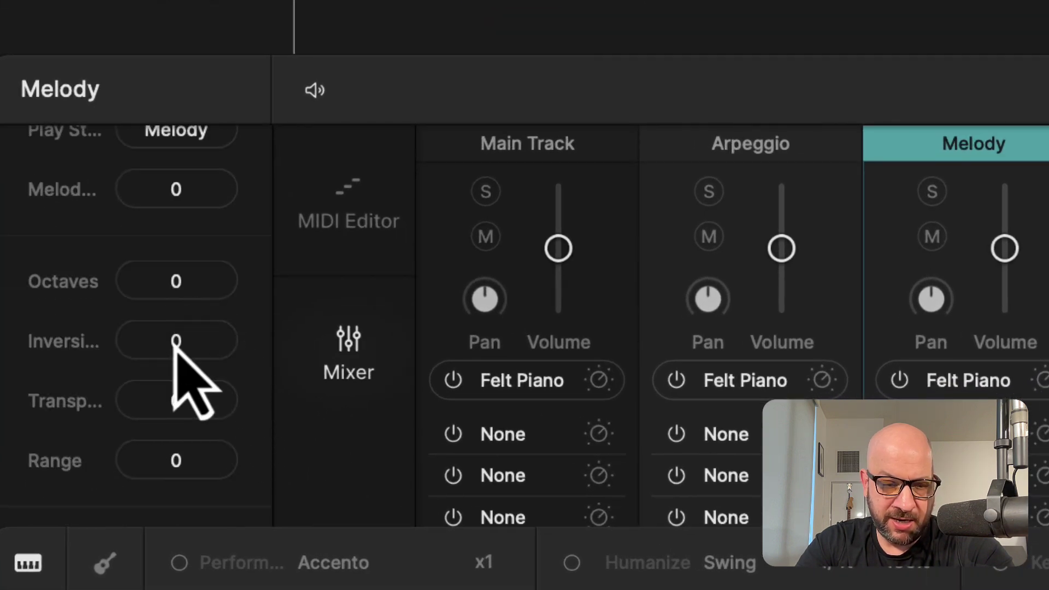
scroll(260, 444, "down", 1)
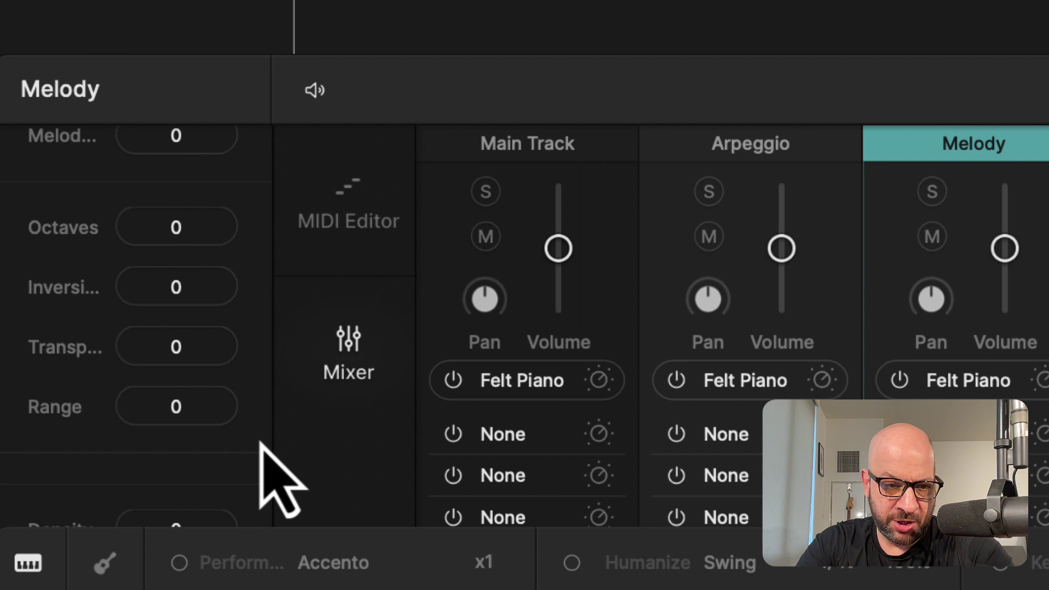
scroll(260, 441, "down", 4)
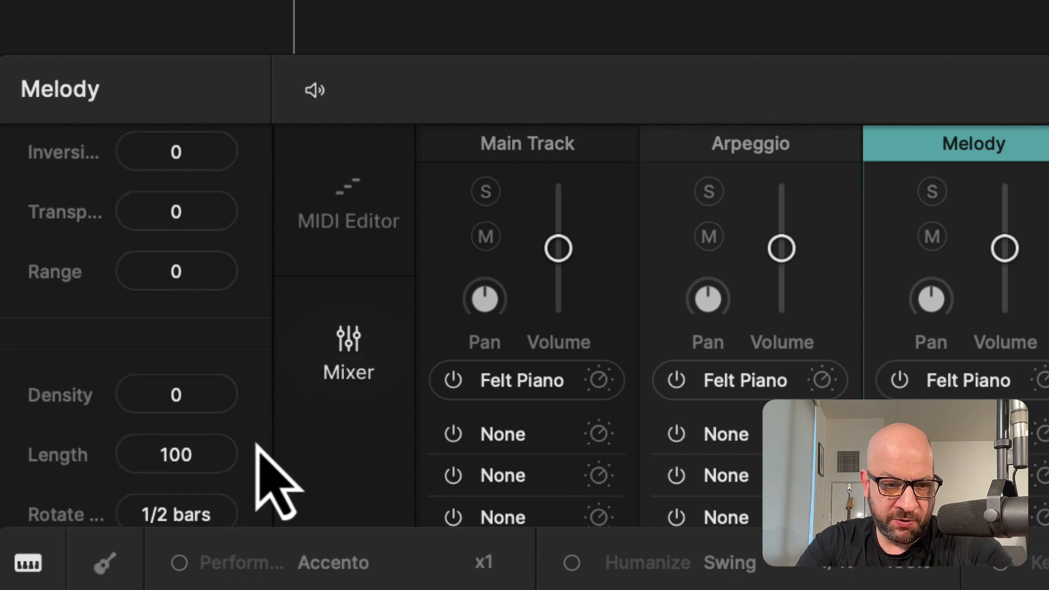
scroll(257, 449, "up", 10)
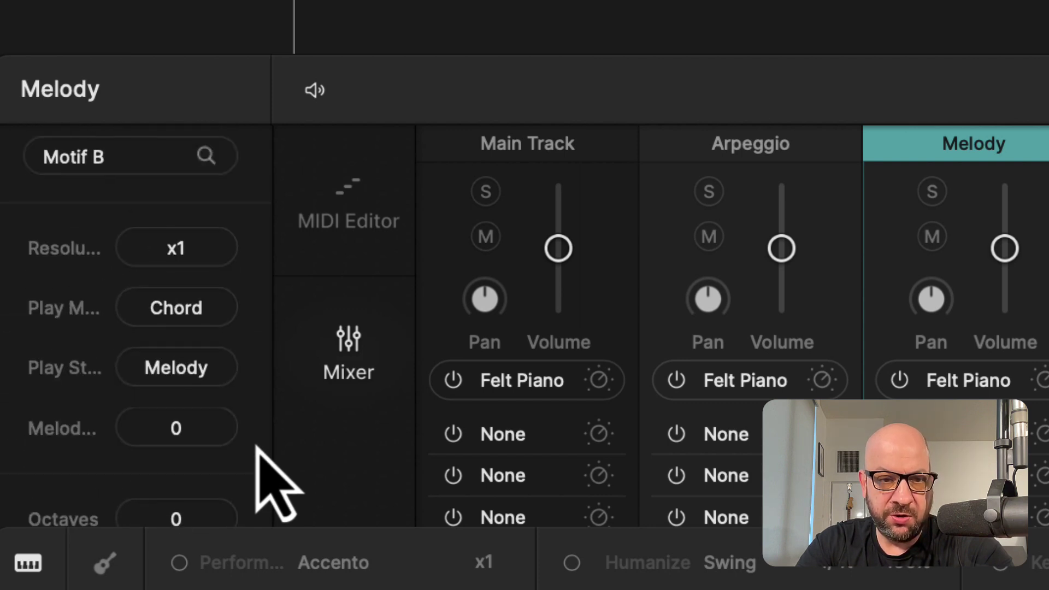
key("Left")
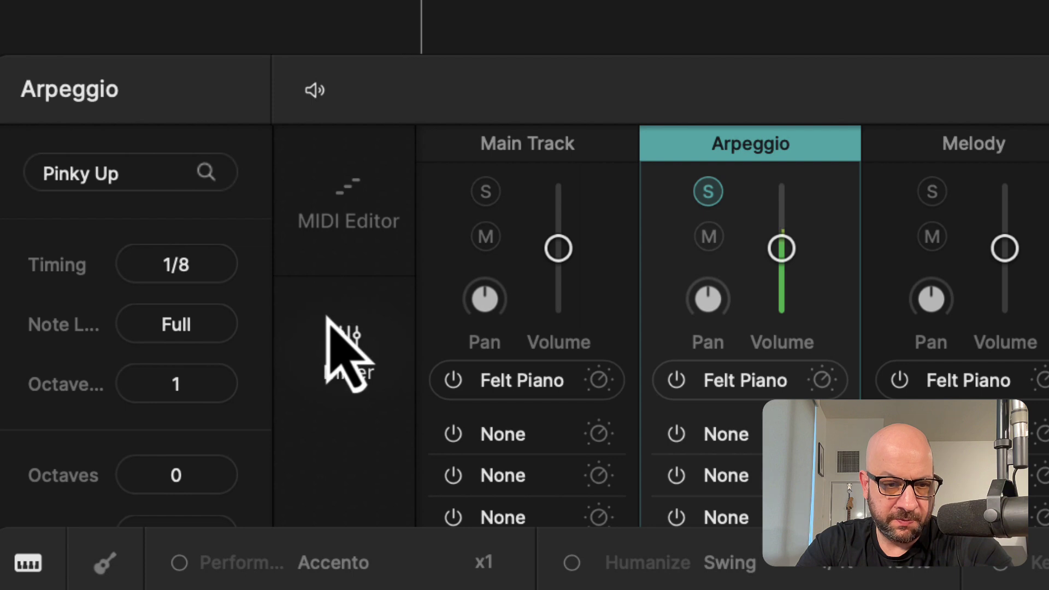
Raise the arpeggio octave by one, then set Motif B to Chord play mode with Melody play style.
left_click_drag(195, 372, 202, 337)
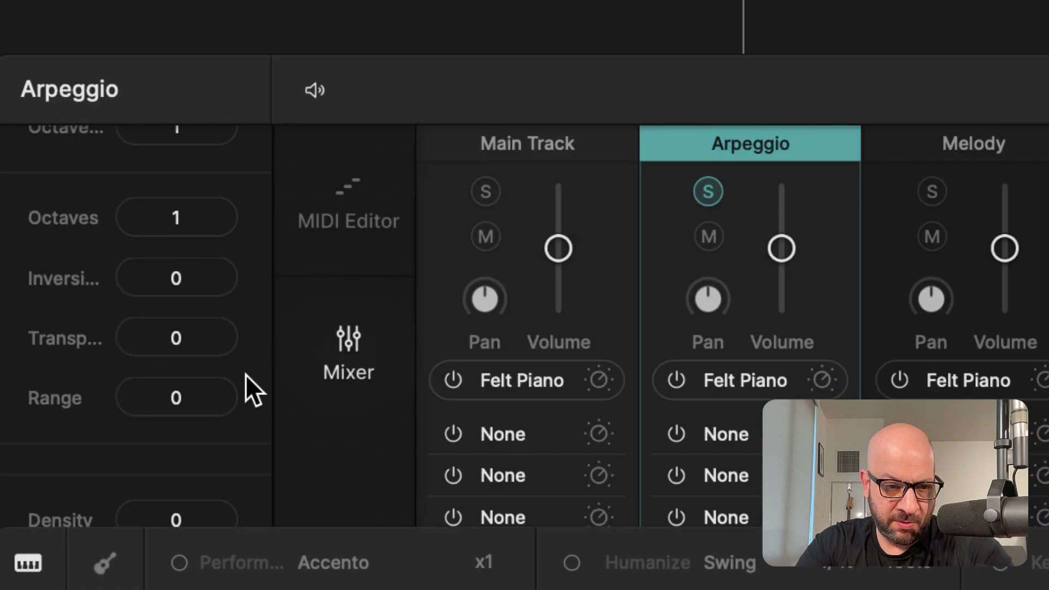
scroll(245, 383, "down", 3)
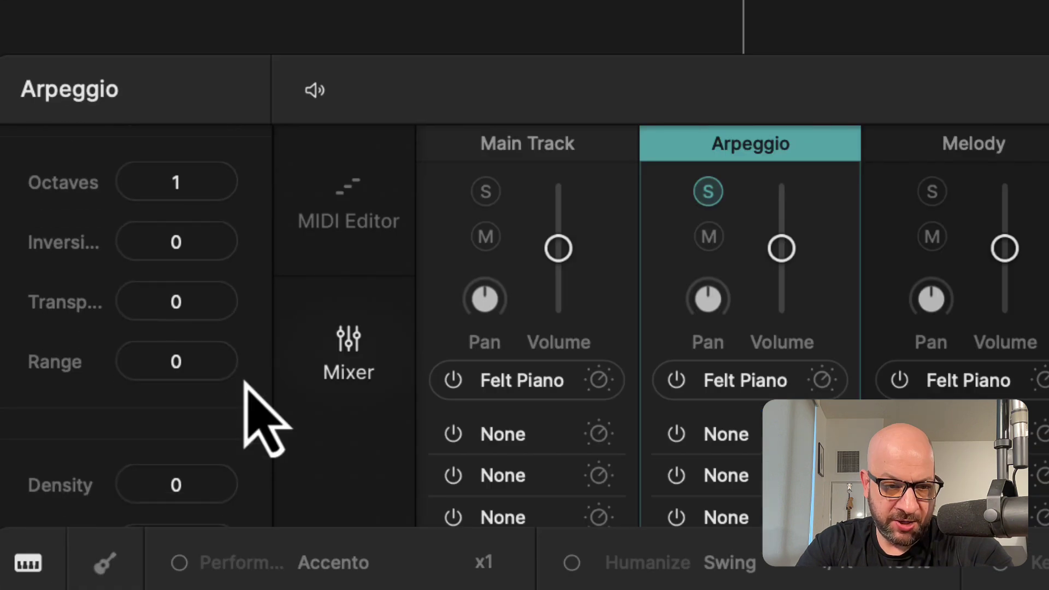
scroll(246, 385, "up", 5)
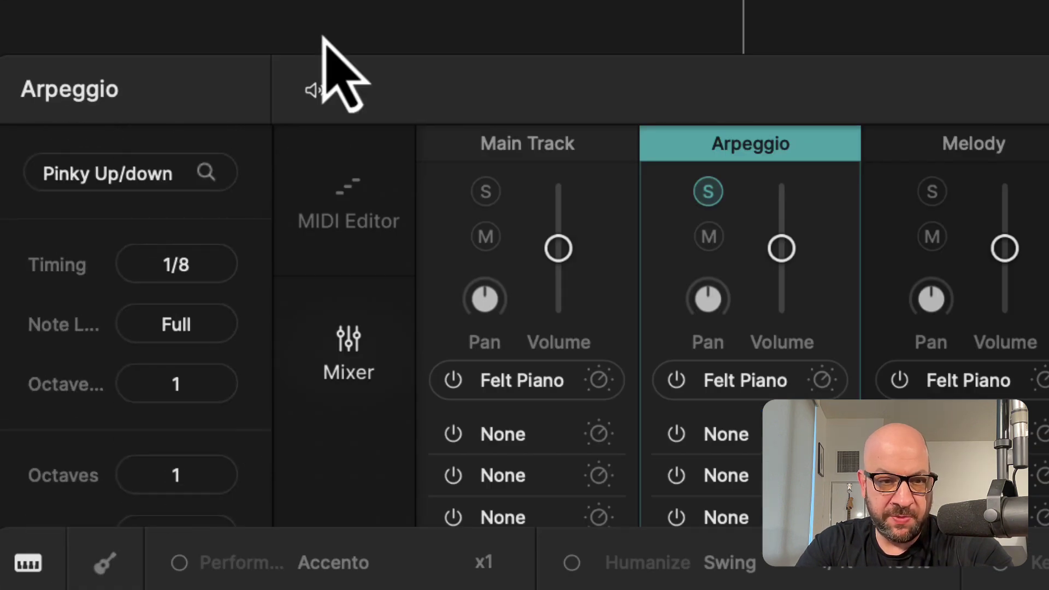
left_click(328, 11)
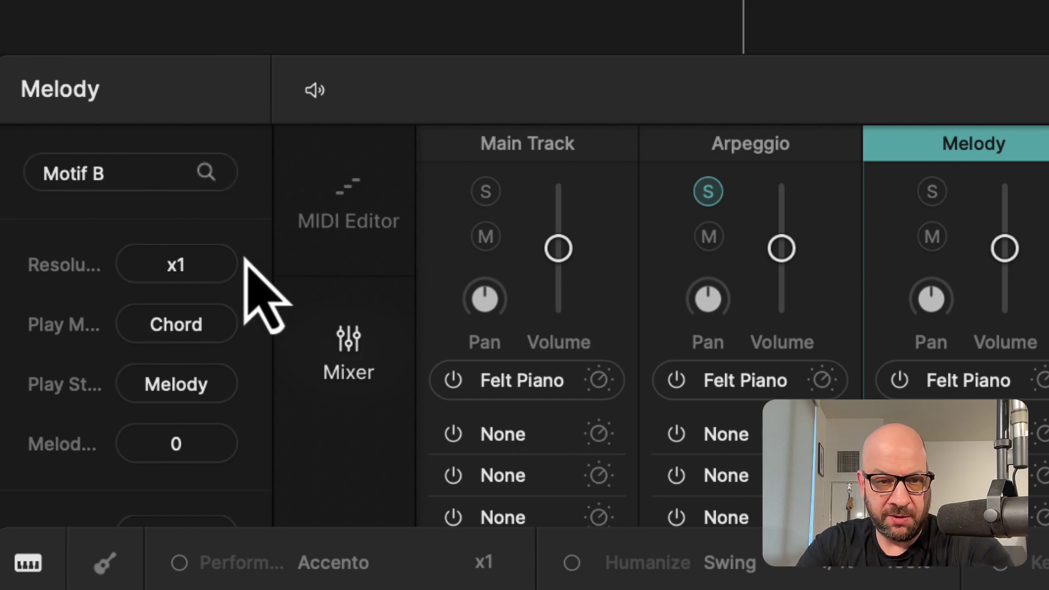
scroll(248, 267, "down", 8)
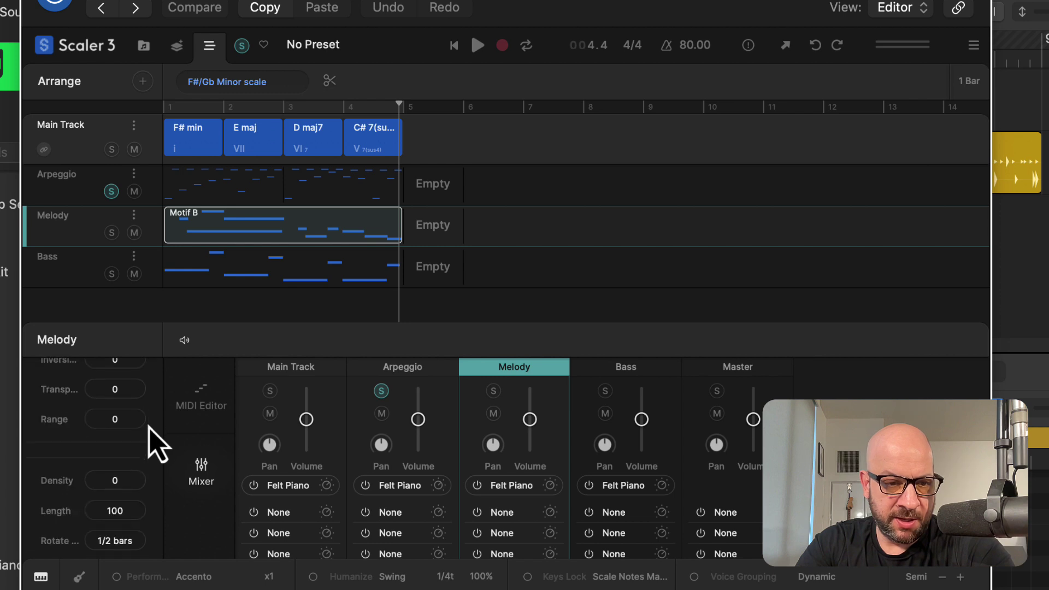
Show the Bass lane's Basic 2 settings: x1 resolution, Chord play mode, 0 octaves.
scroll(156, 443, "up", 5)
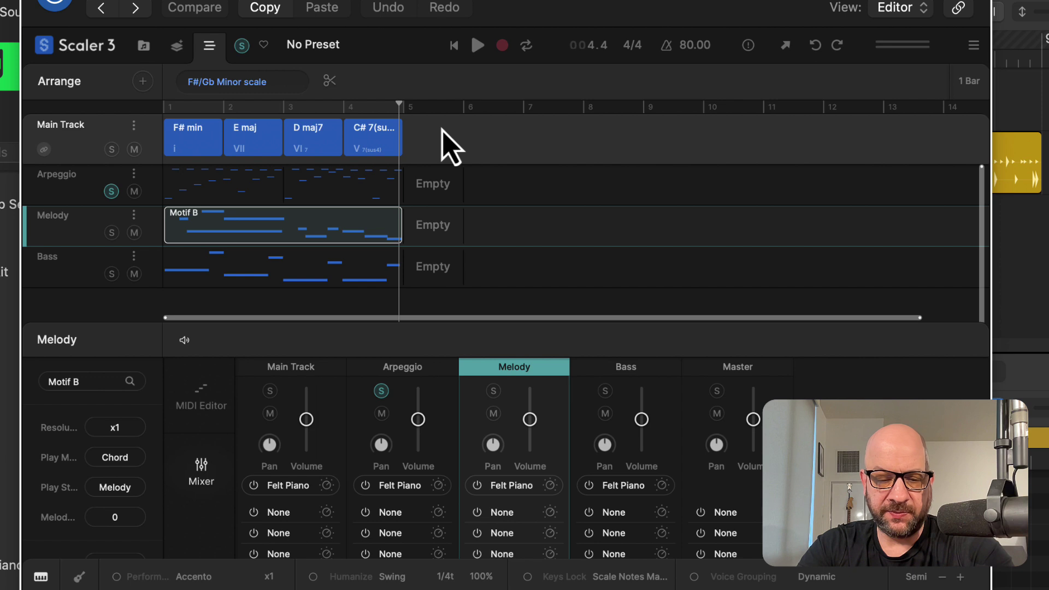
left_click(432, 266)
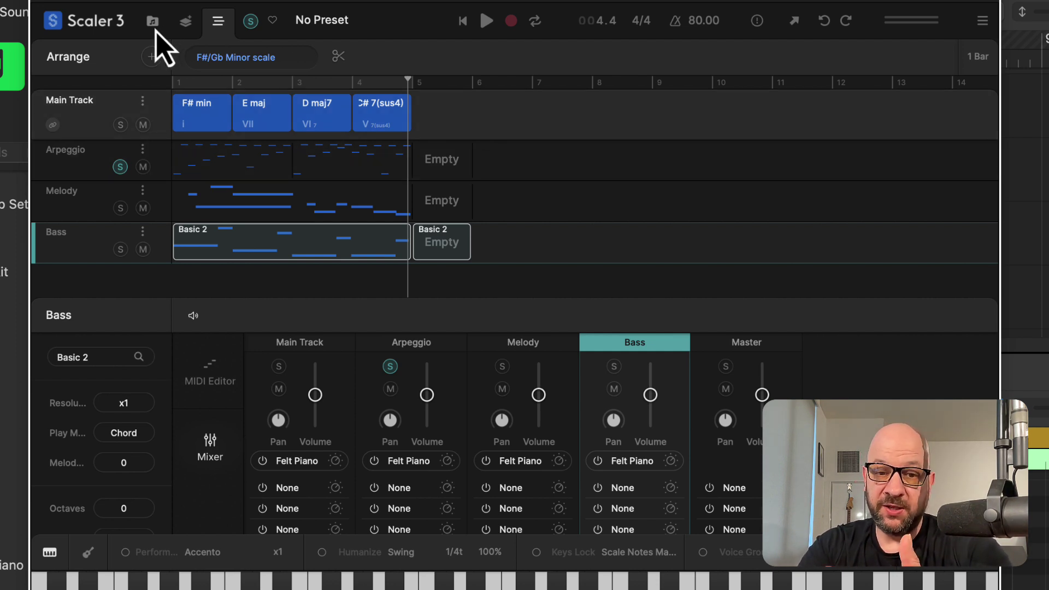
Close the Scaler 3 plugin window and select the Inst 26 track.
key("super+w")
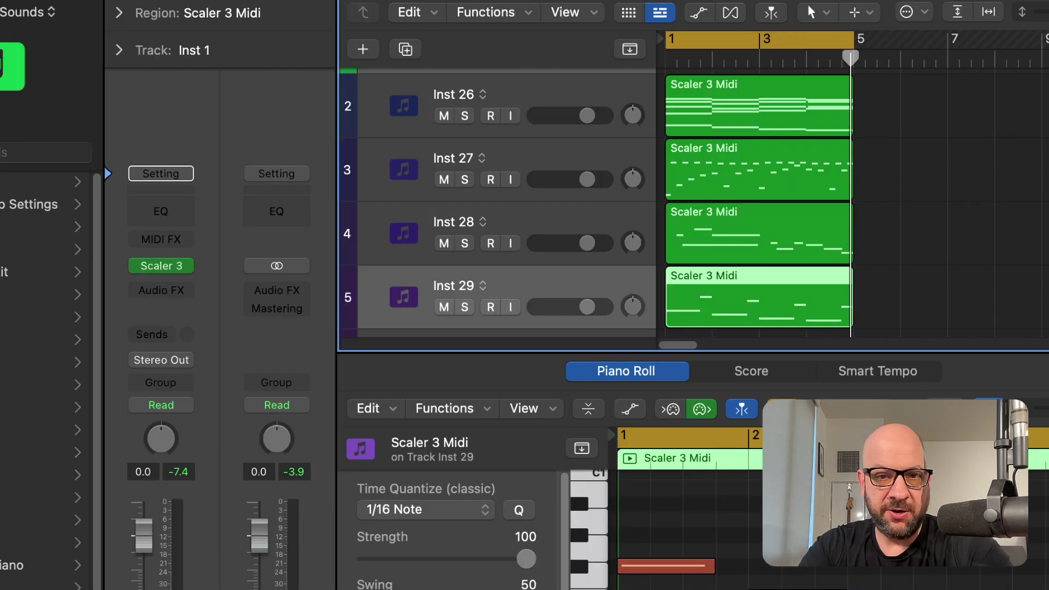
left_click(613, 107)
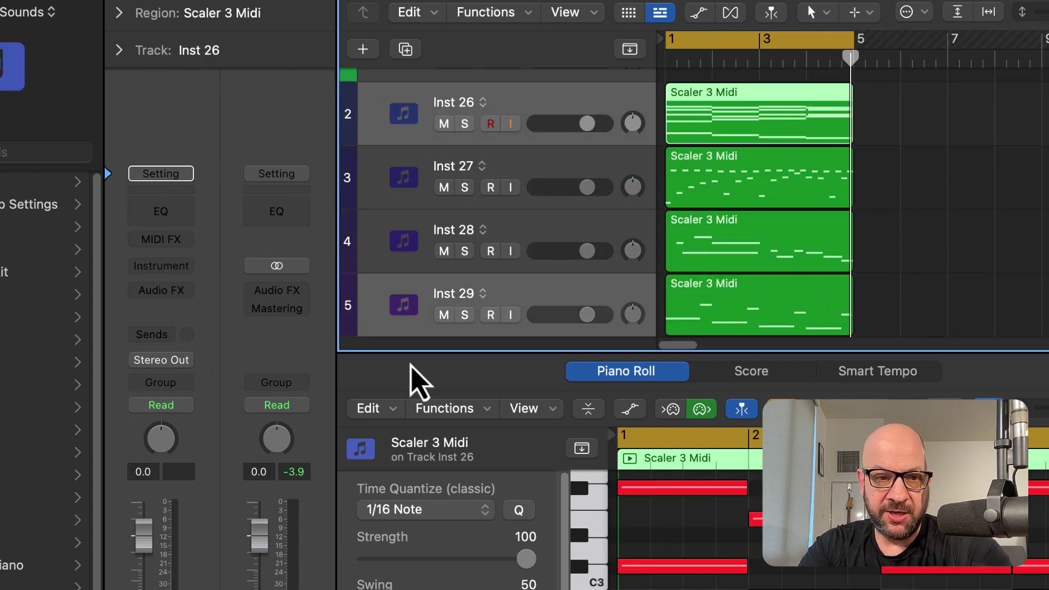
scroll(689, 238, "down", 3)
scroll(732, 269, "up", 2)
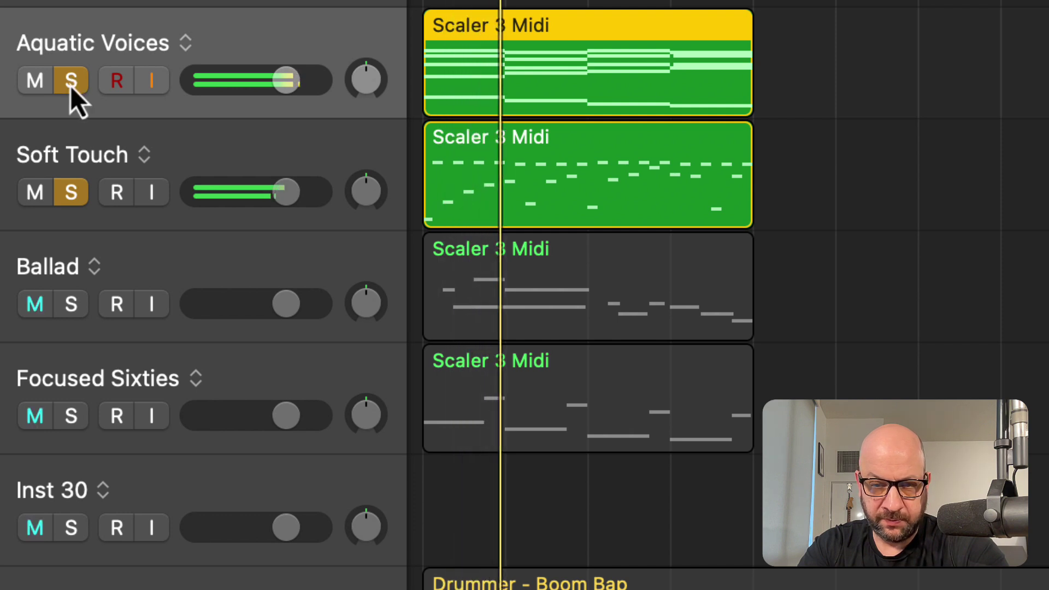
Solo the Ballad track alongside Aquatic Voices and Soft Touch.
left_click(71, 307)
left_click(70, 307)
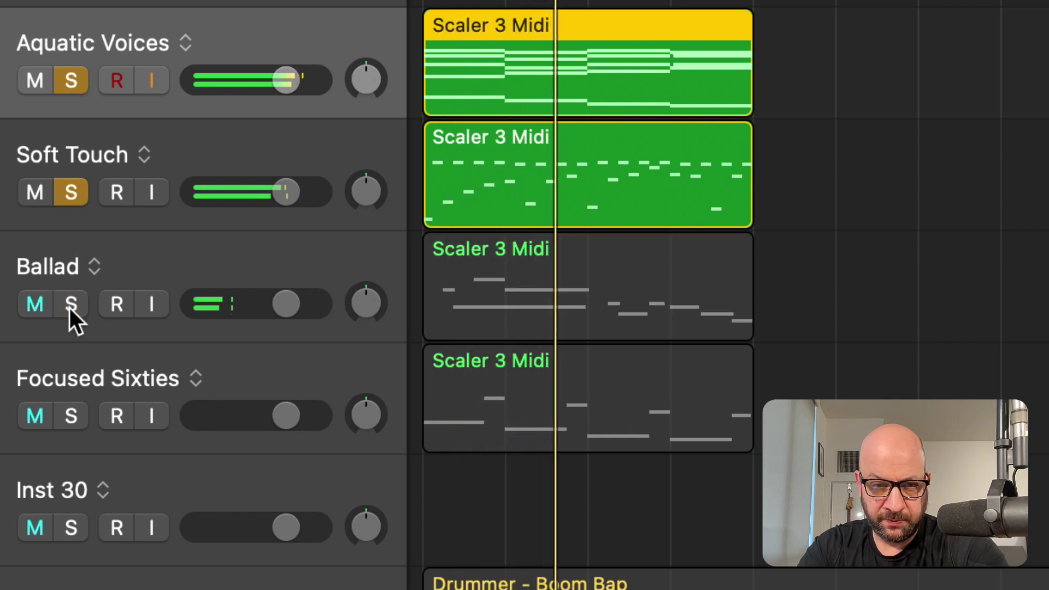
left_click(70, 306)
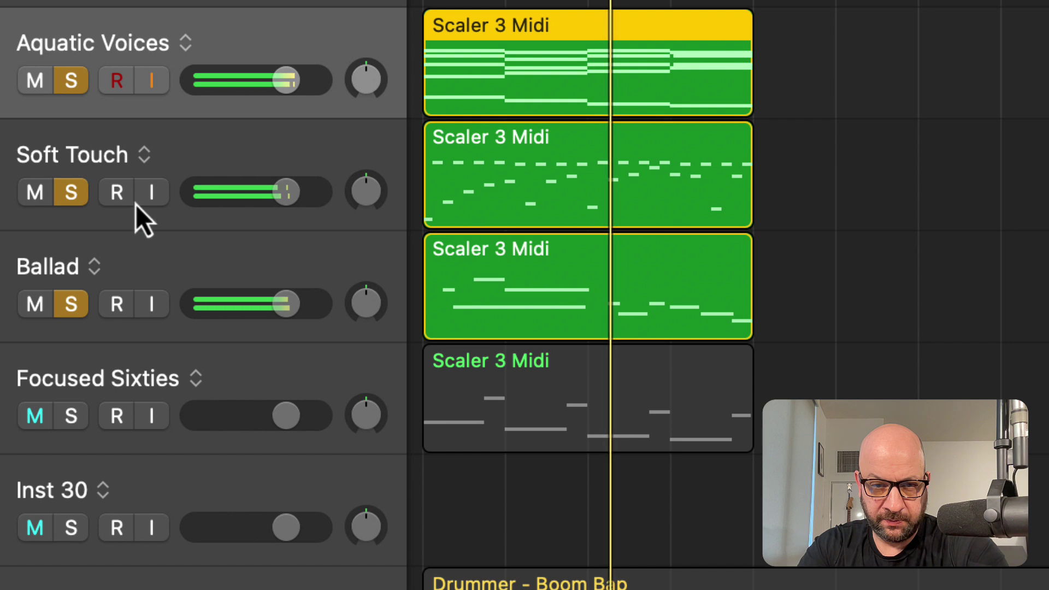
left_click(177, 264)
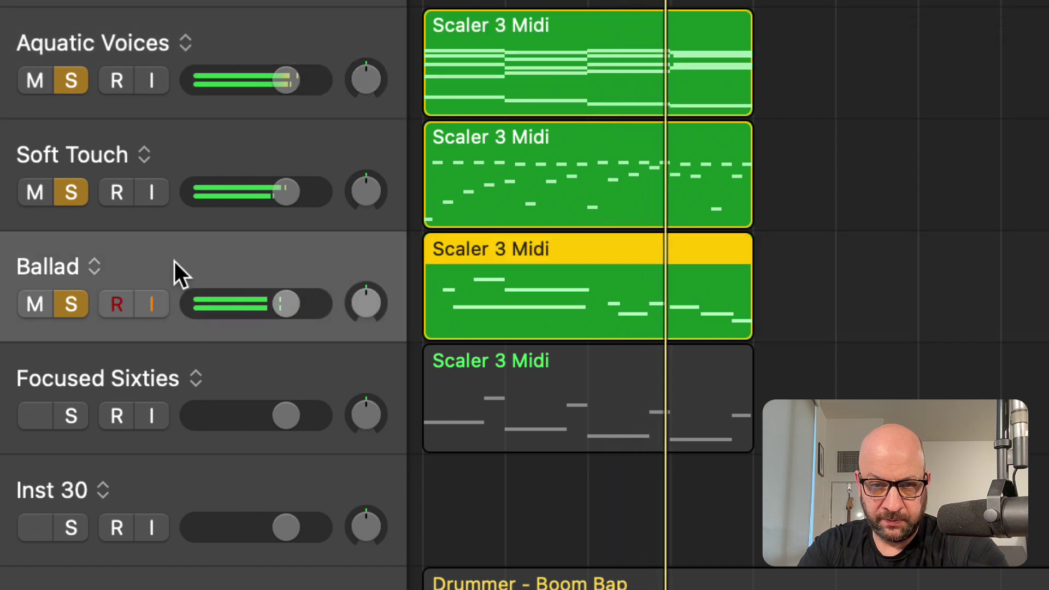
left_click(1045, 239)
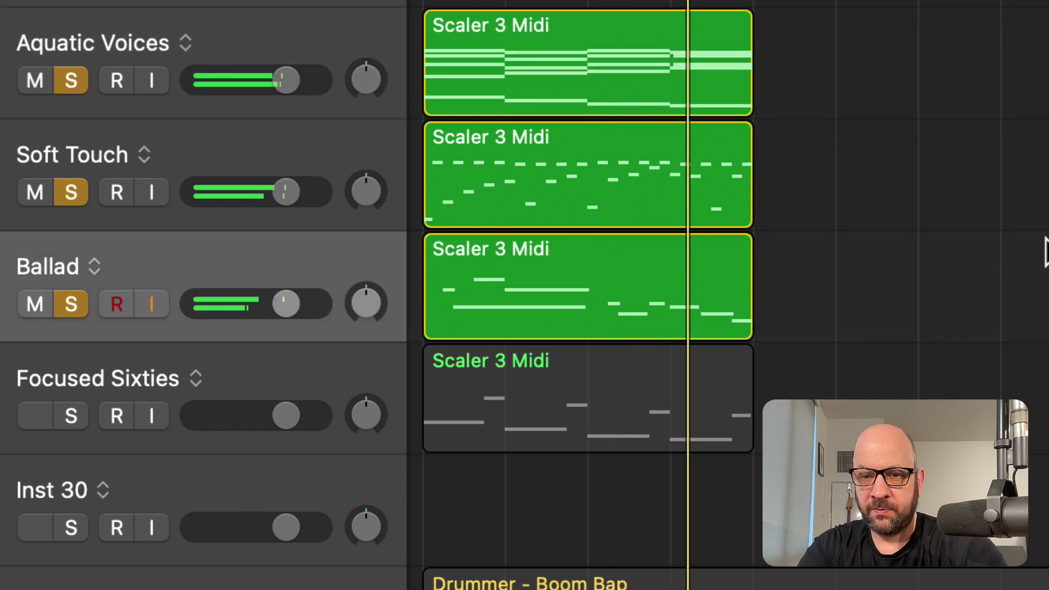
Solo Focused Sixties and transpose the Ballad and Focused Sixties regions up an octave (+12).
left_click(705, 294)
key("alt+shift+Up")
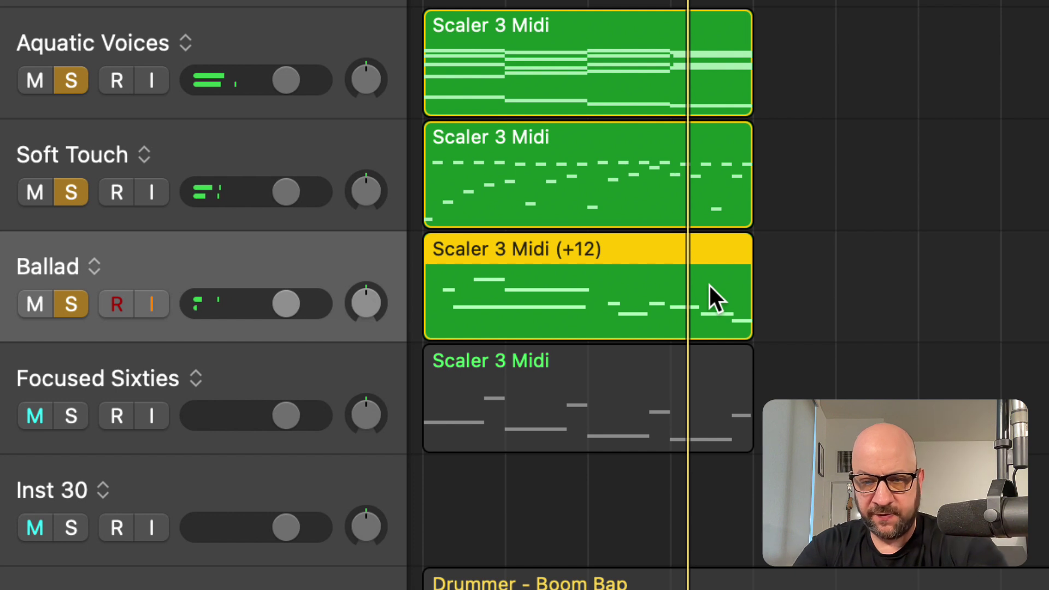
left_click(959, 247)
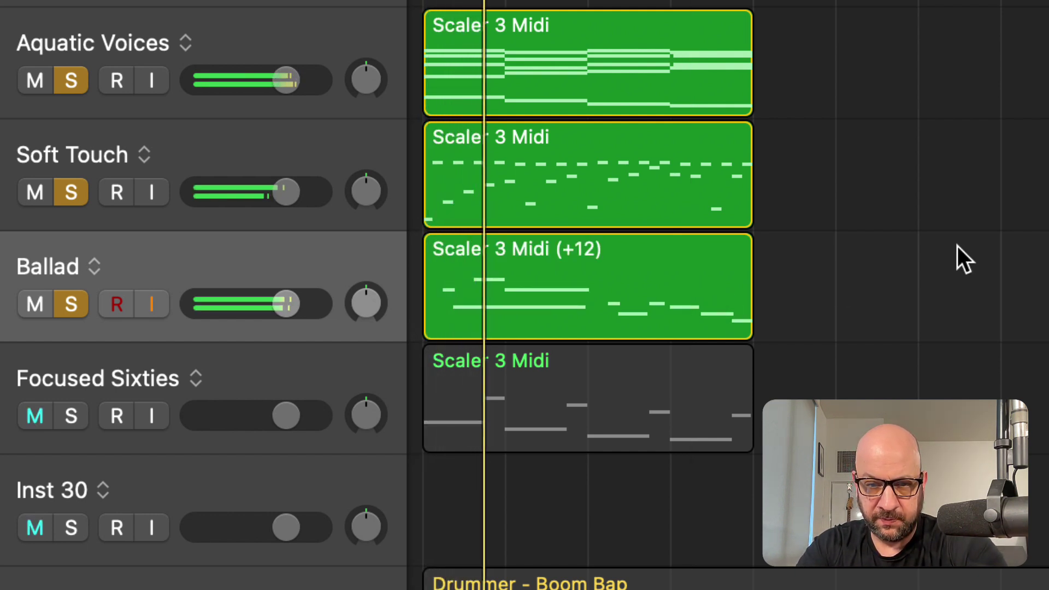
left_click(78, 419)
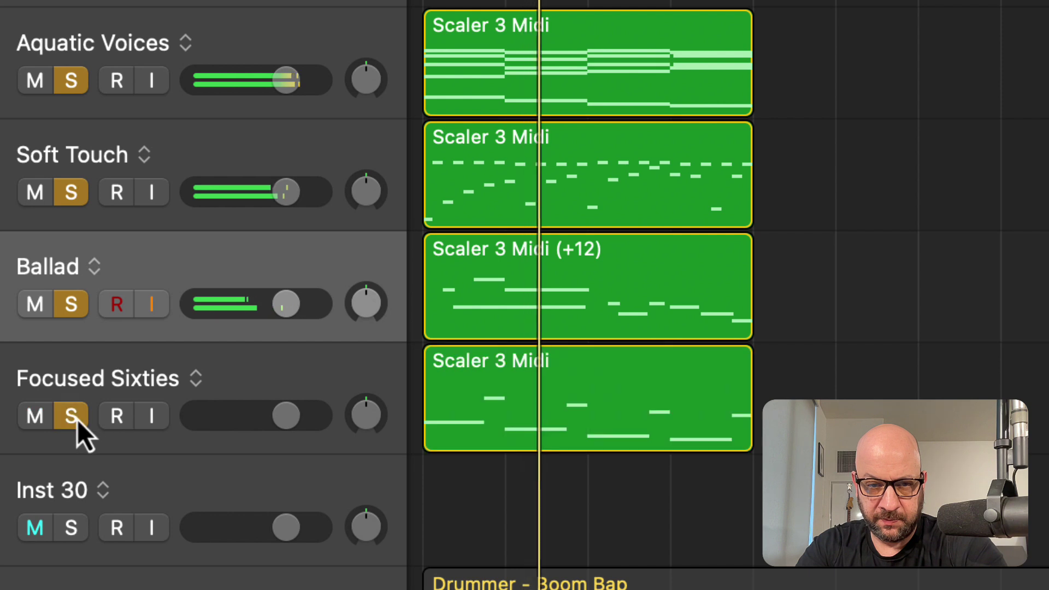
left_click(251, 381)
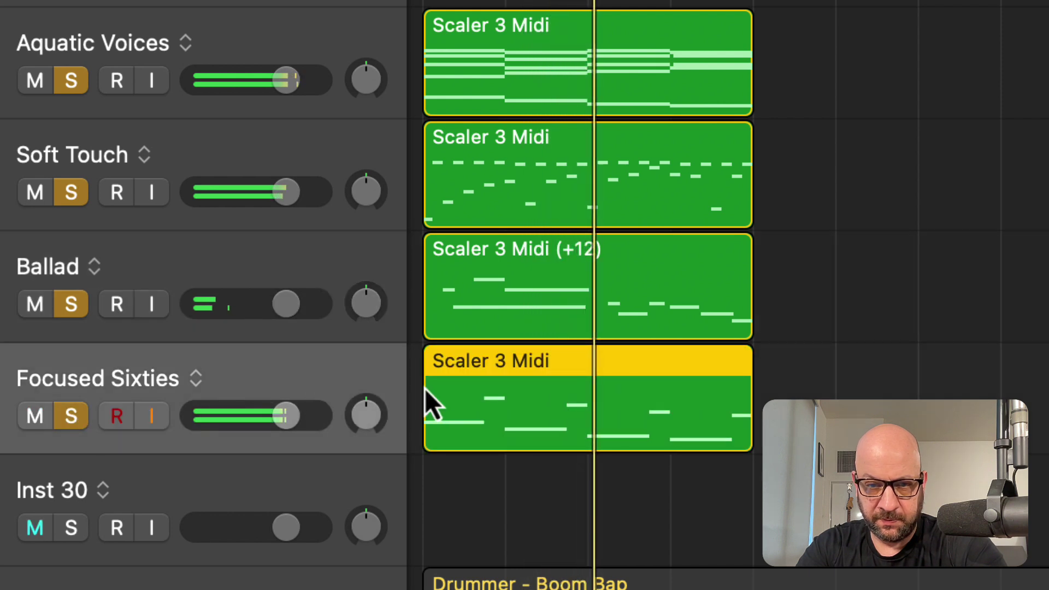
left_click(695, 404)
left_click(679, 407)
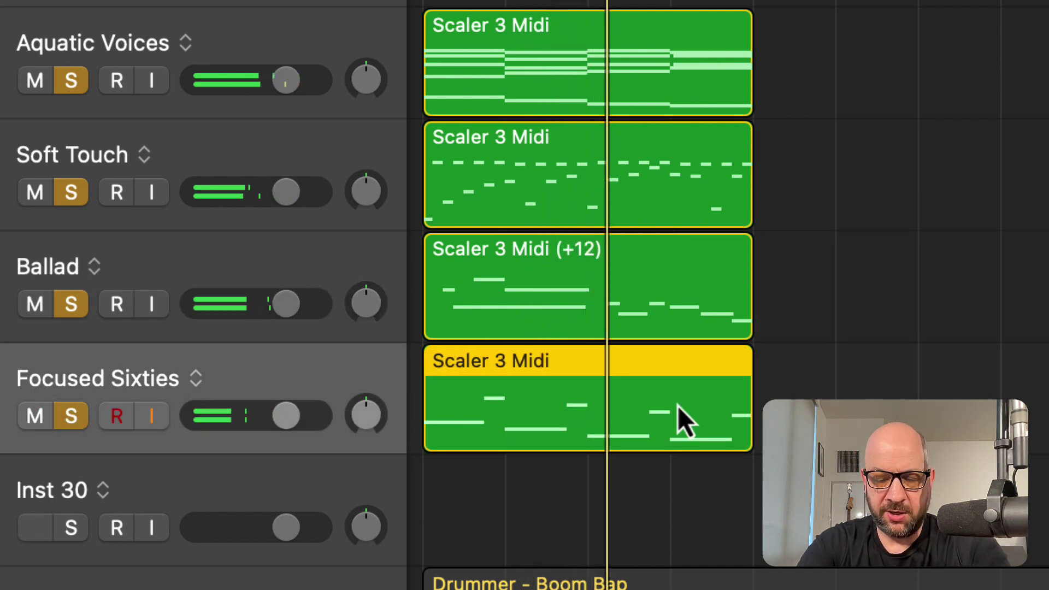
key("alt+shift+Up")
left_click(879, 396)
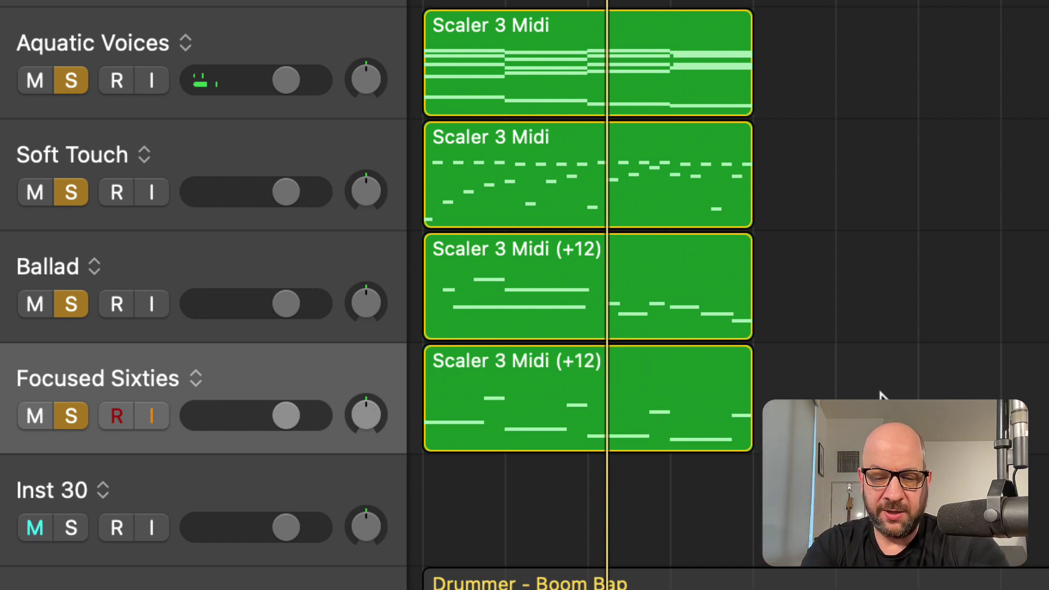
Play back the soloed parts, then clear all four solos and select Inst 1.
key("space")
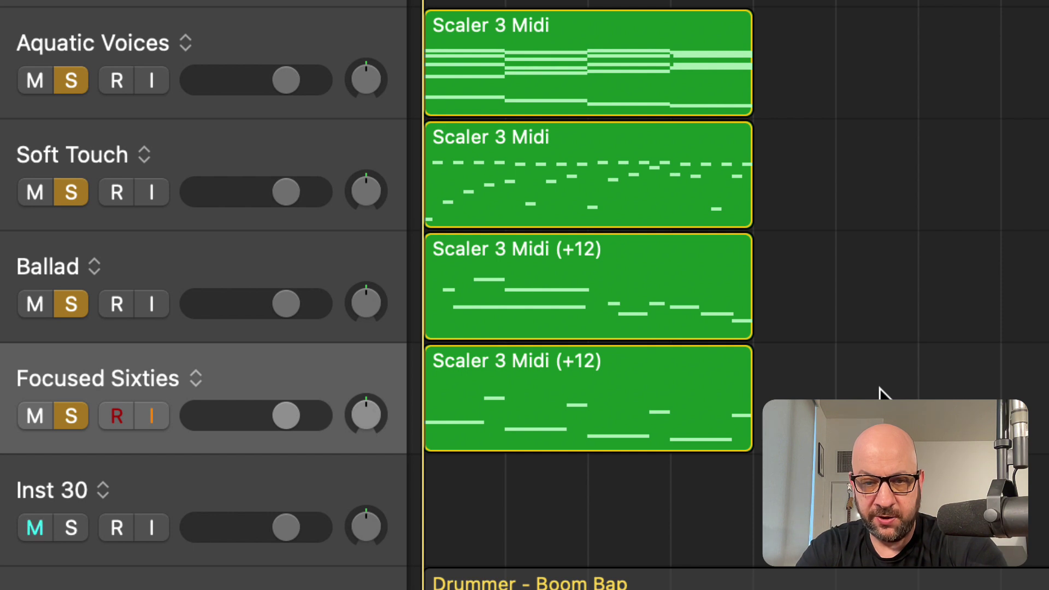
key("space")
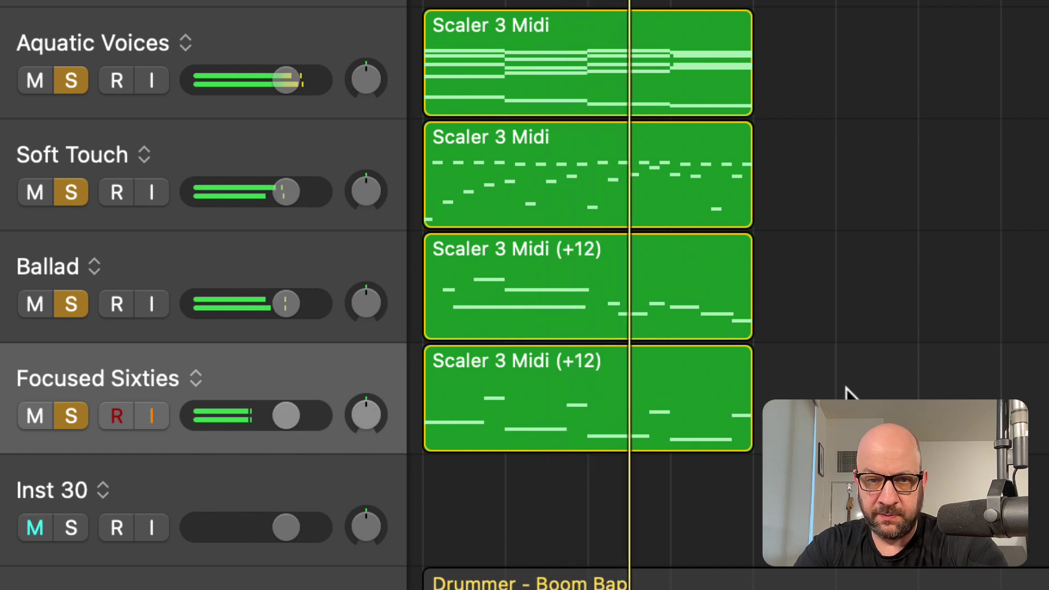
left_click_drag(80, 84, 80, 387)
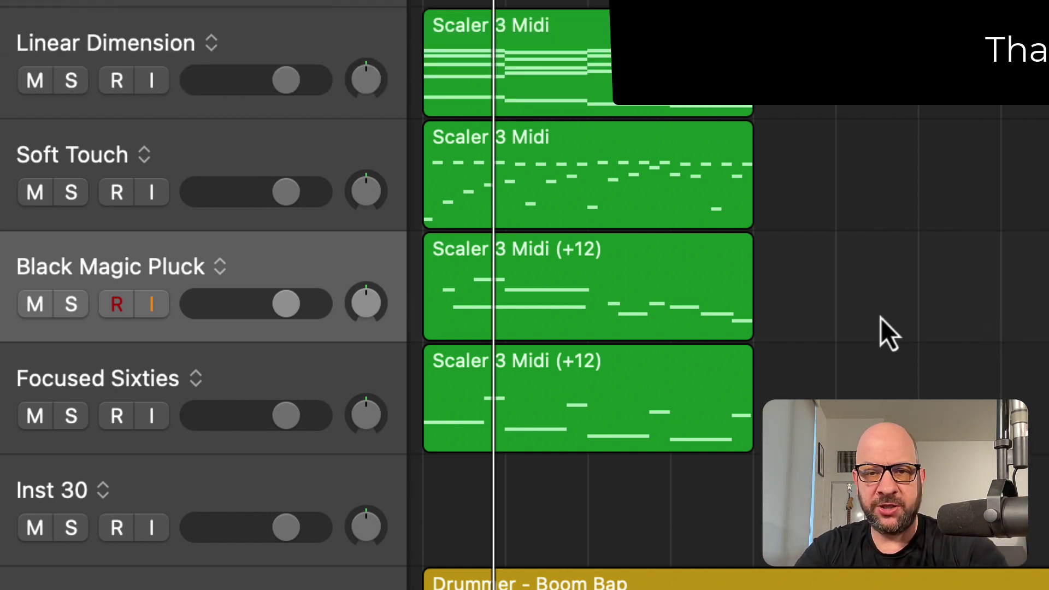
left_click(246, 3)
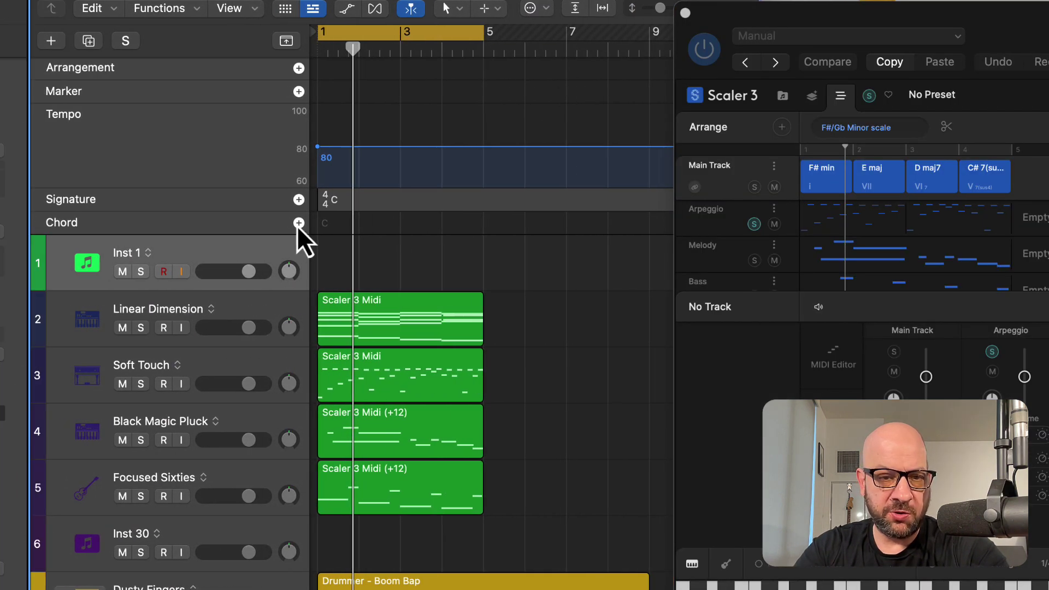
Add F#m, E, Dmaj7 and C#(7)sus4 to the Chord track and copy them for a second pass.
left_click(299, 223)
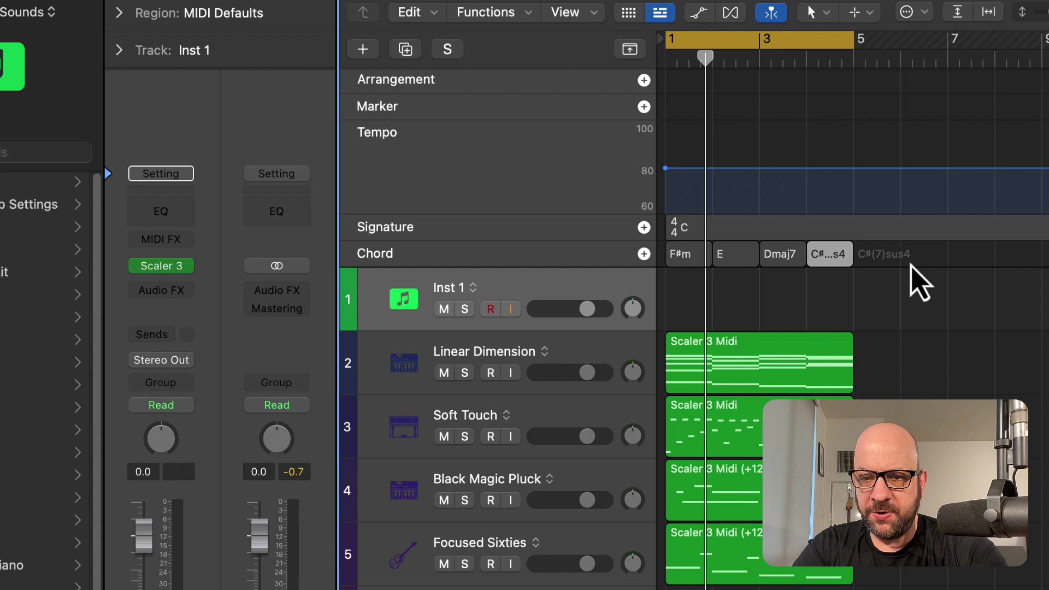
left_click_drag(911, 264, 878, 261)
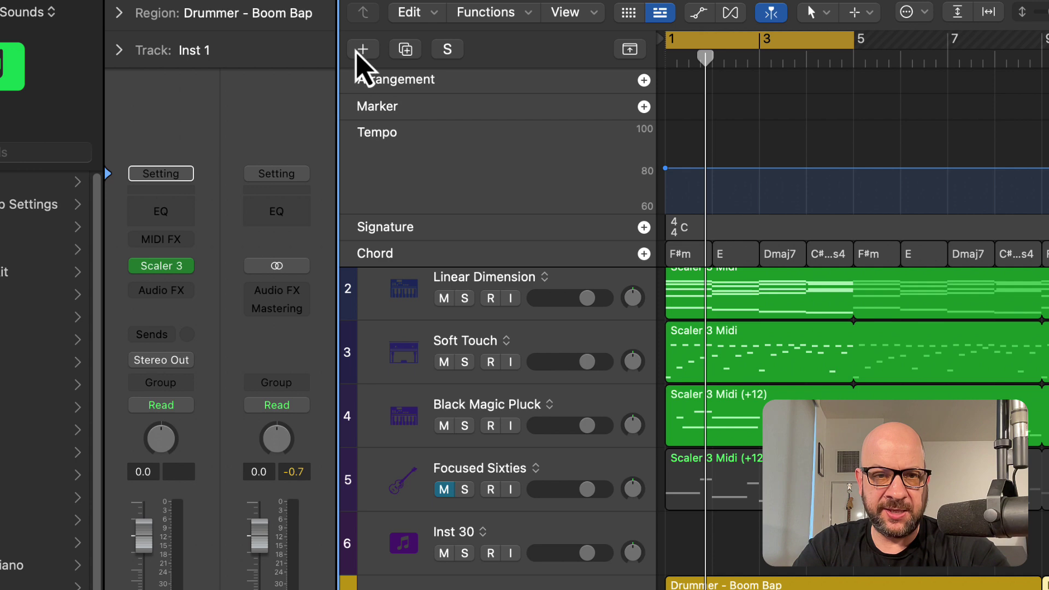
Create a Session Player Bass Player track using the Pop Rock style.
left_click(362, 49)
left_click(665, 211)
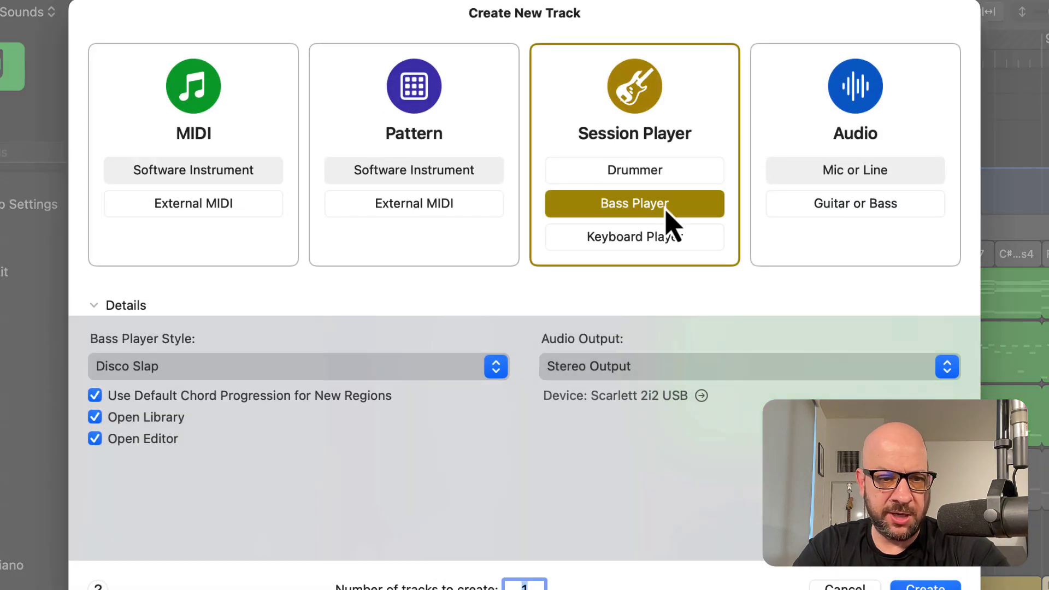
left_click(283, 366)
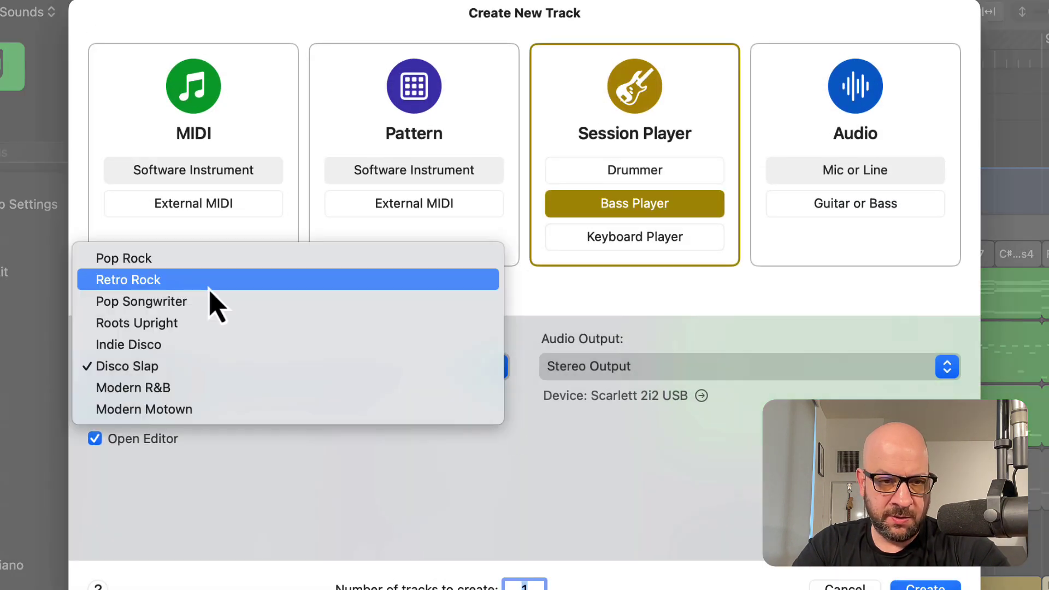
left_click(208, 260)
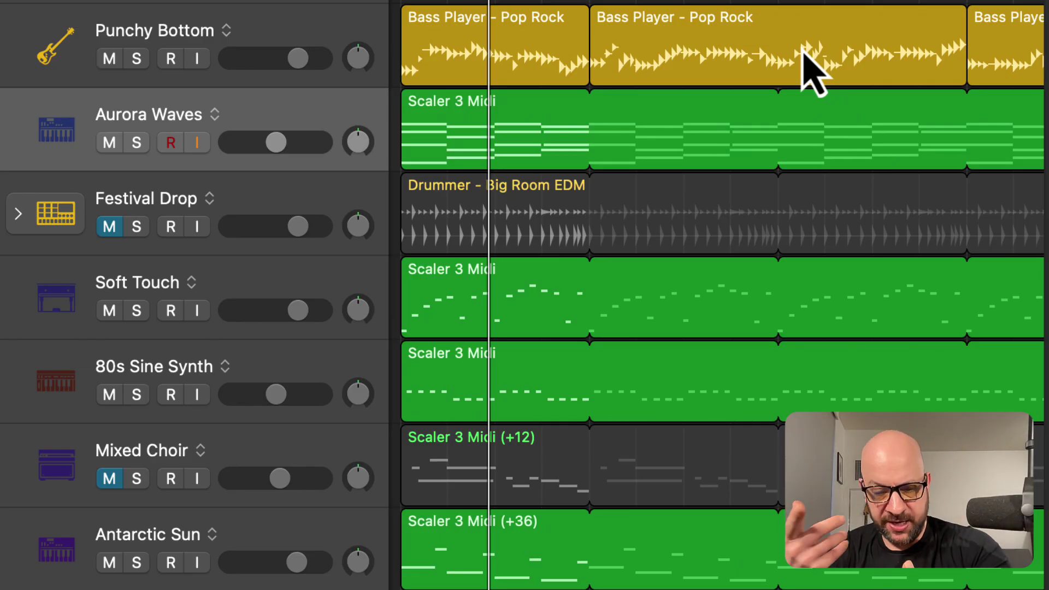
Play back the new bass, switch Aurora Waves' Alchemy pad to Thick Fog, then close it.
key("space")
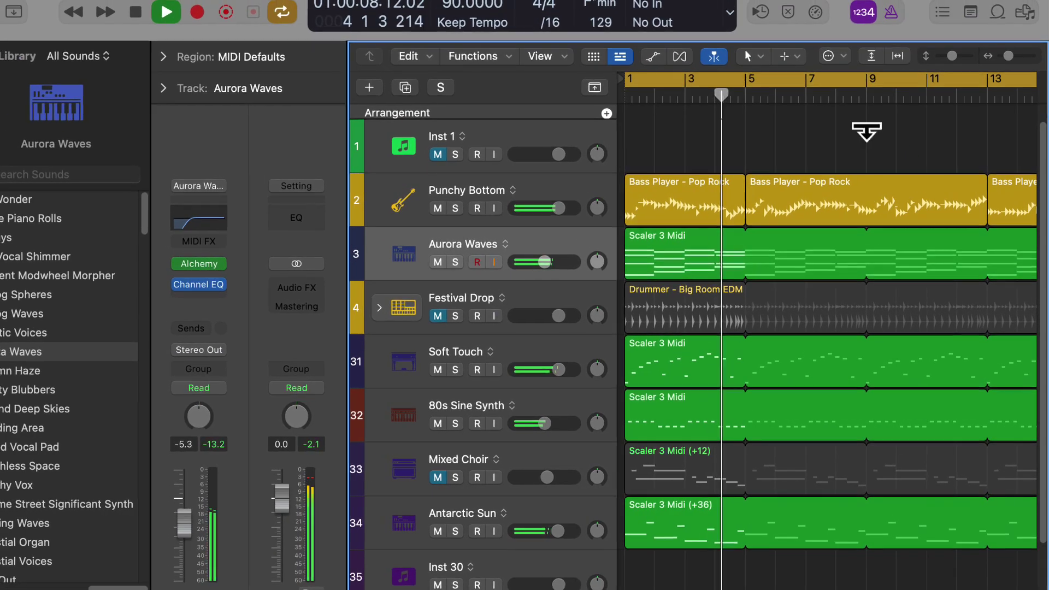
left_click(205, 266)
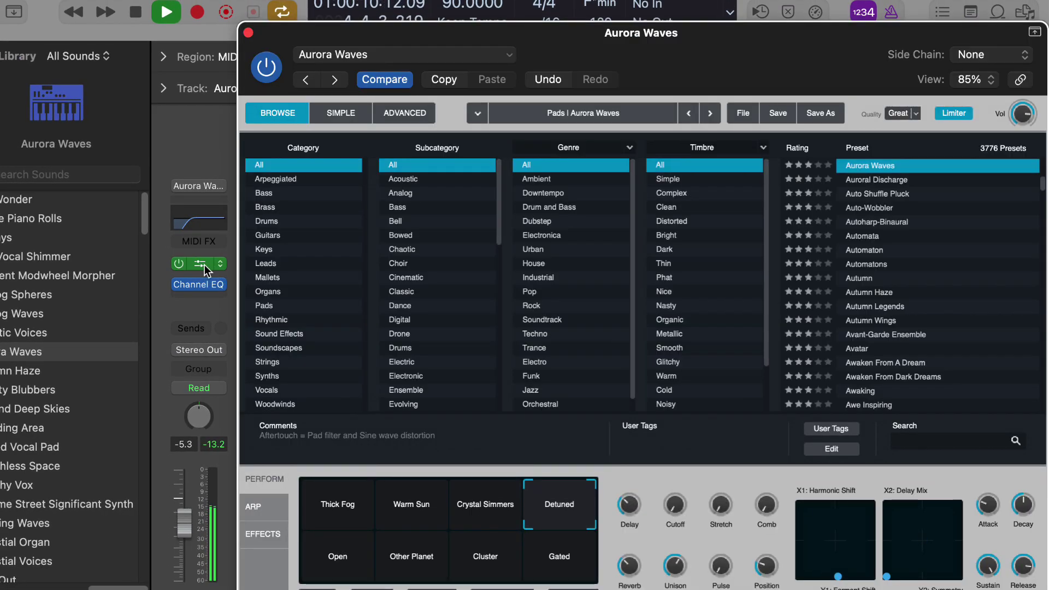
left_click(497, 510)
left_click(356, 495)
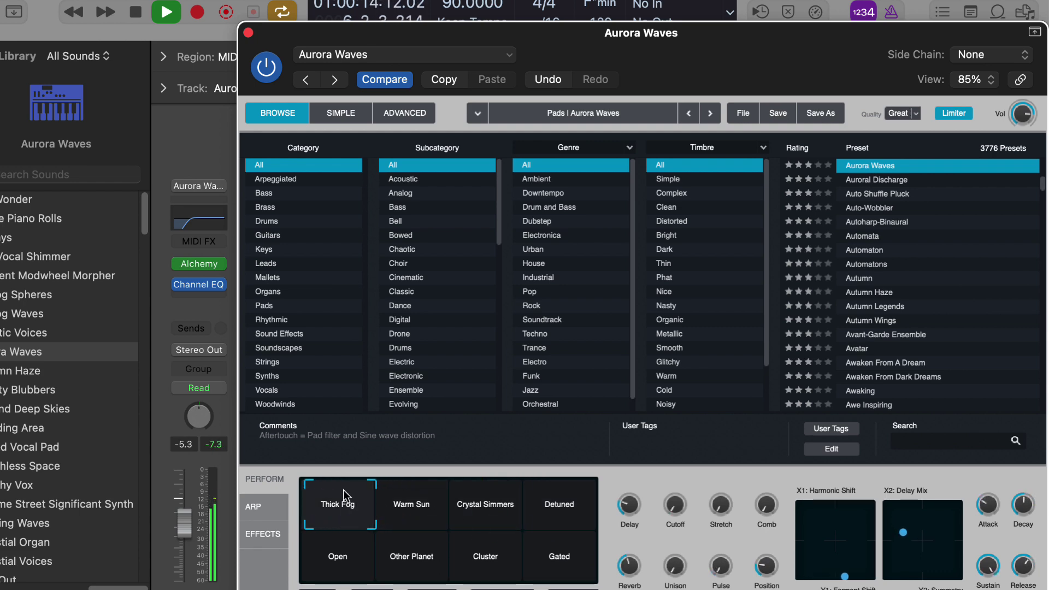
left_click(248, 33)
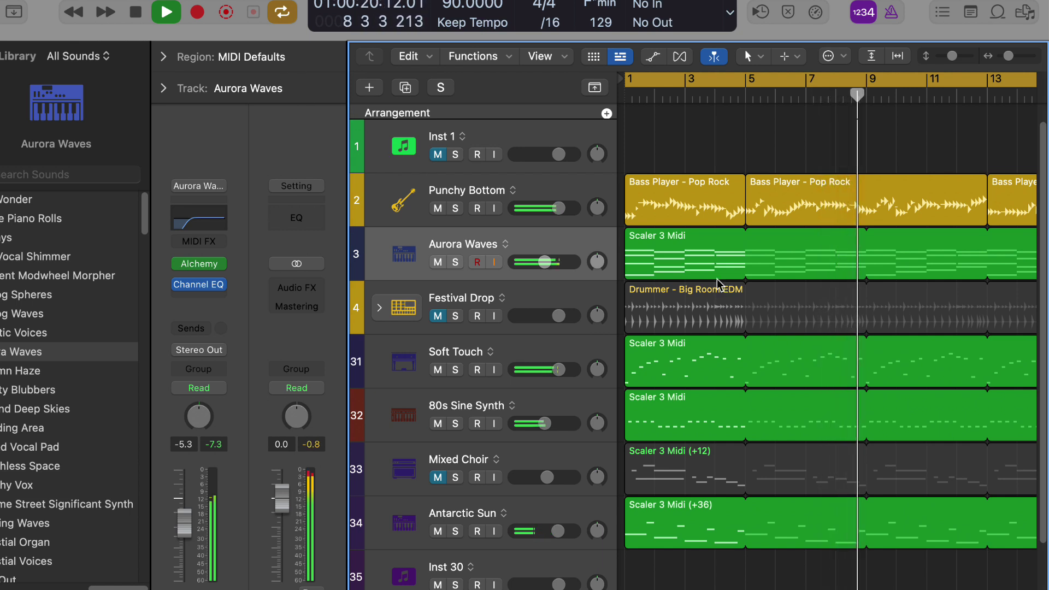
Stop playback and open Soft Touch's Scaler 3 Midi region in a separate Piano Roll.
key("space")
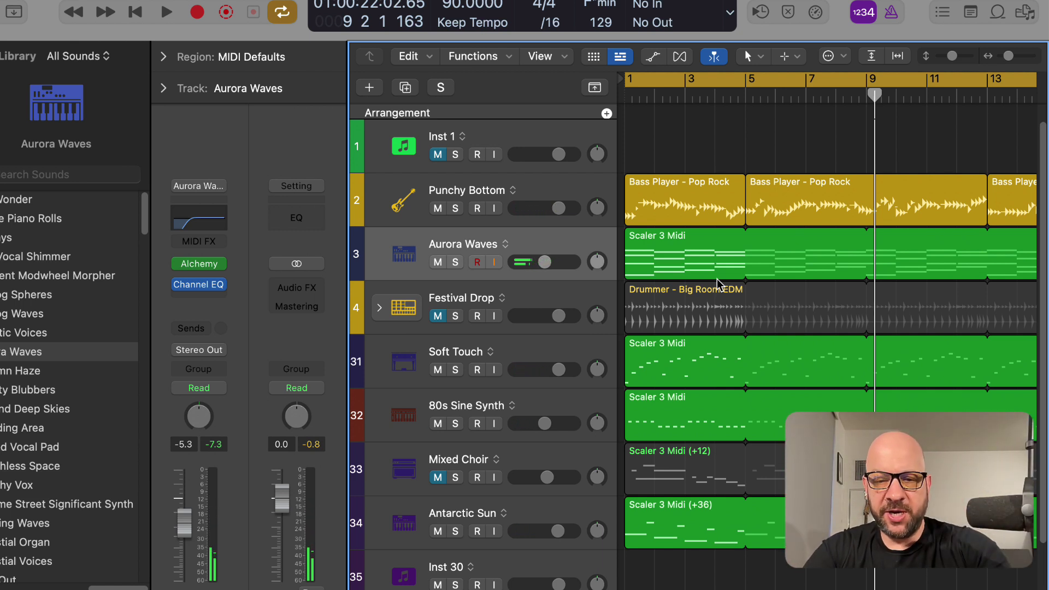
scroll(705, 368, "down", 2)
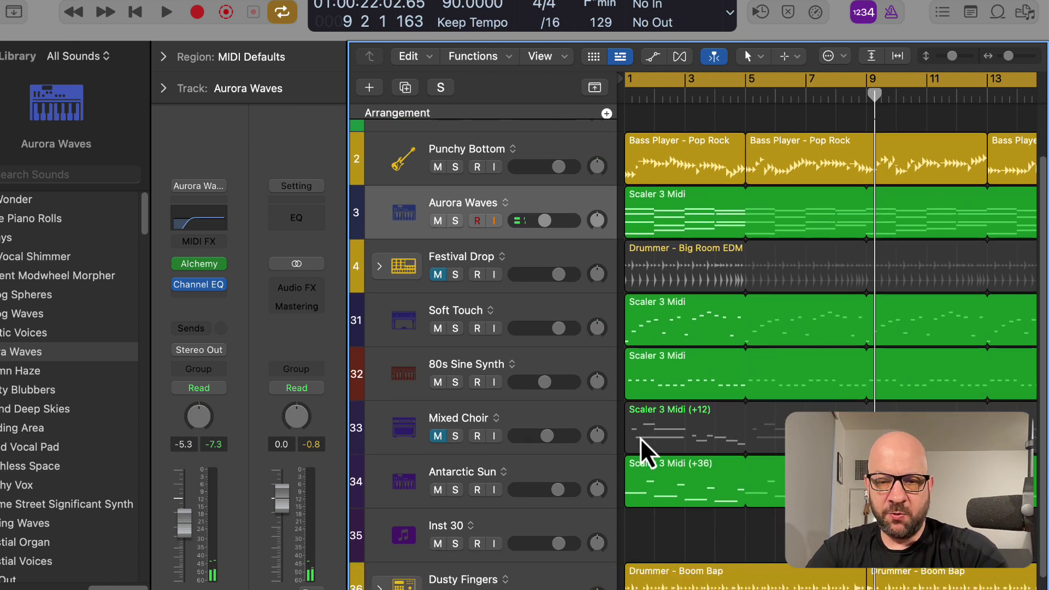
left_click(561, 414)
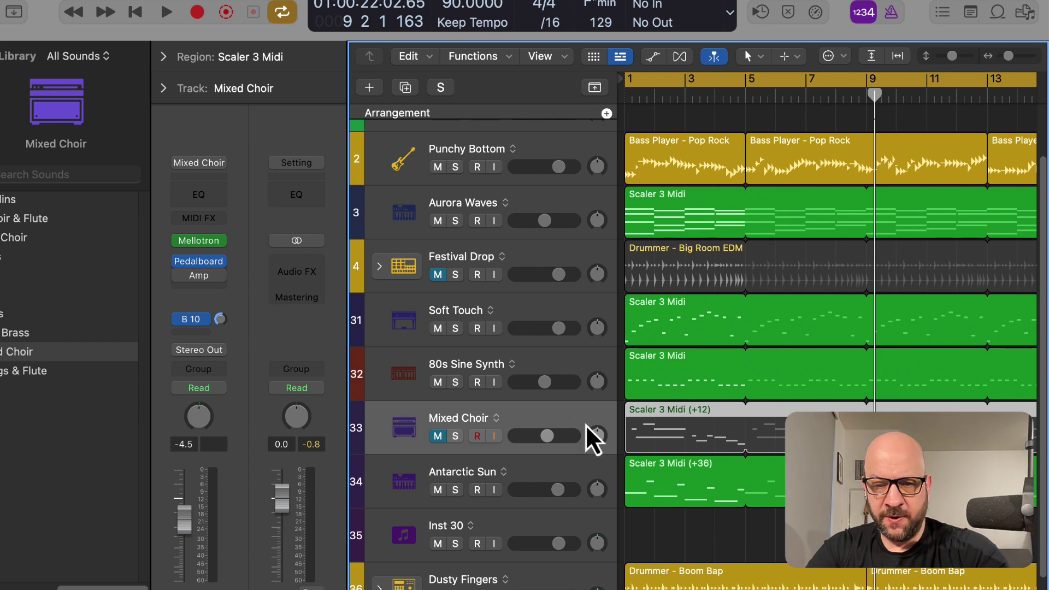
left_click(524, 318)
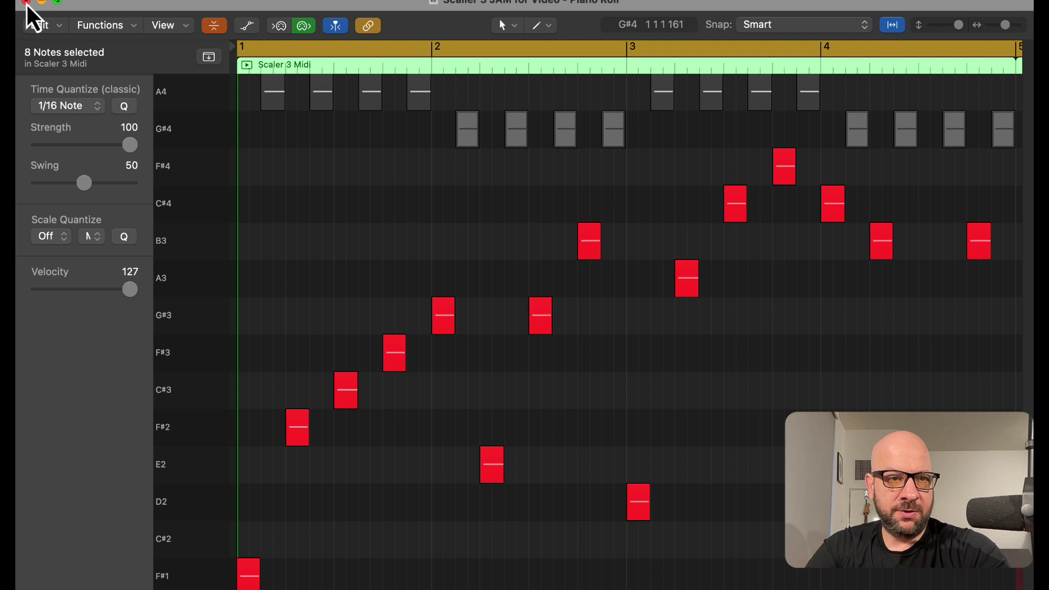
Close the Piano Roll, solo Soft Touch and 80s Sine Synth, and play them together.
left_click(26, 3)
scroll(524, 240, "down", 2)
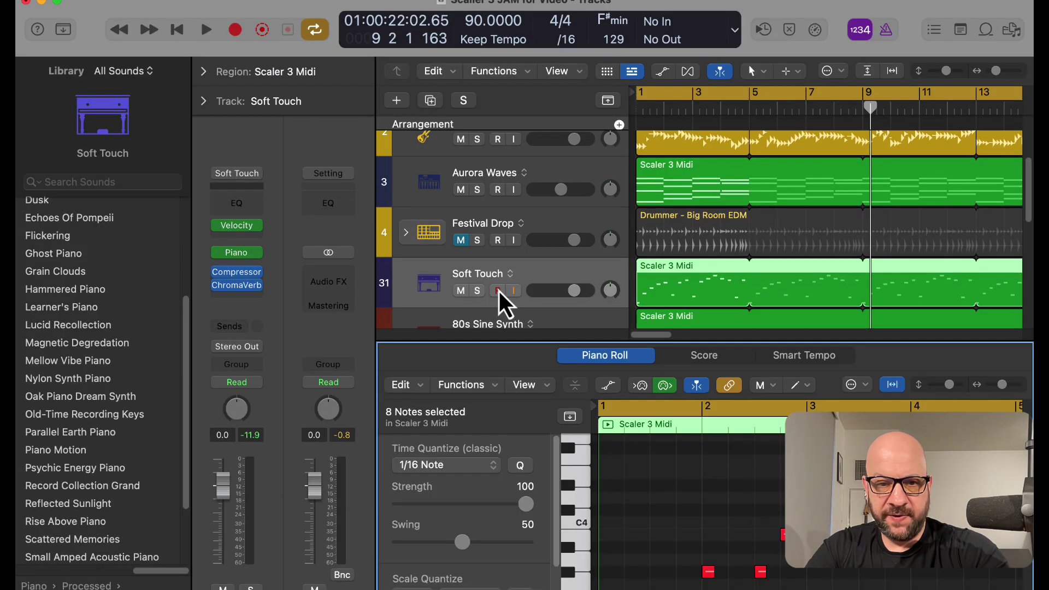
left_click(477, 290)
scroll(481, 295, "up", 3)
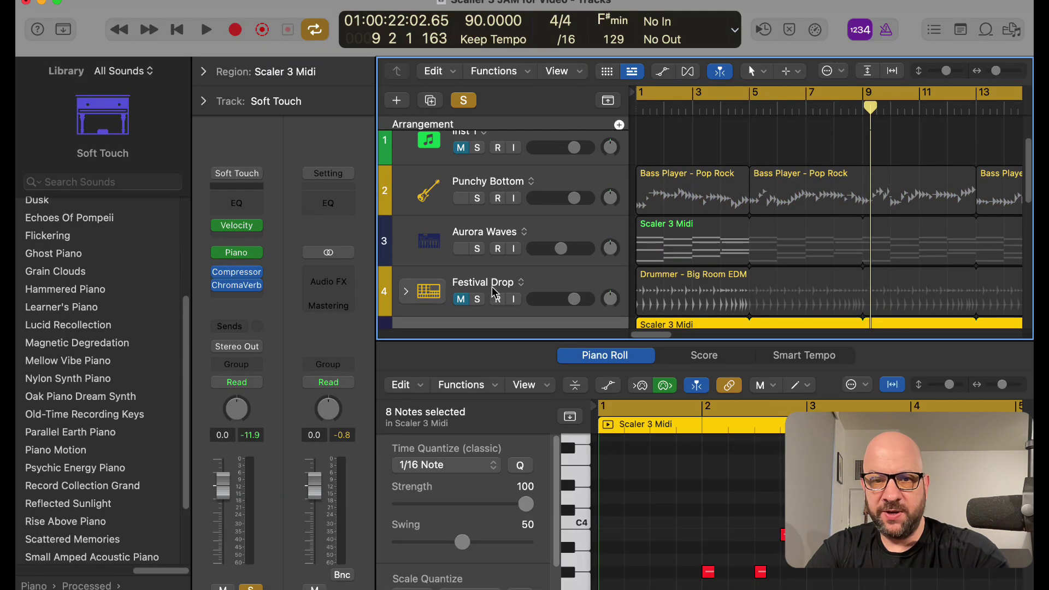
scroll(491, 292, "down", 4)
left_click(479, 300)
key("space")
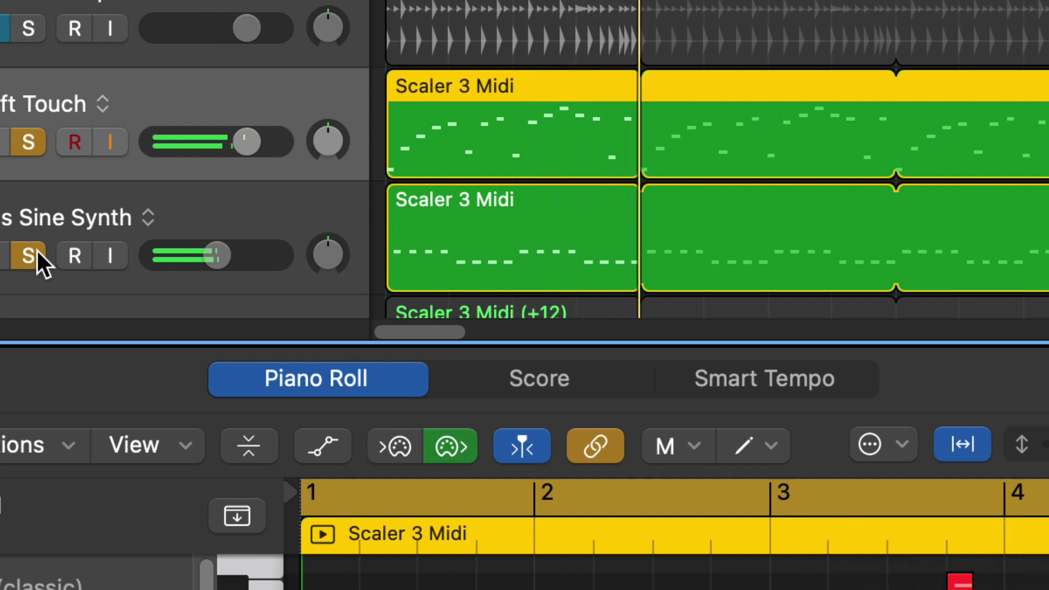
Clear the 80s Sine Synth and Soft Touch solos and select the Aurora Waves track.
left_click(36, 252)
left_click(28, 141)
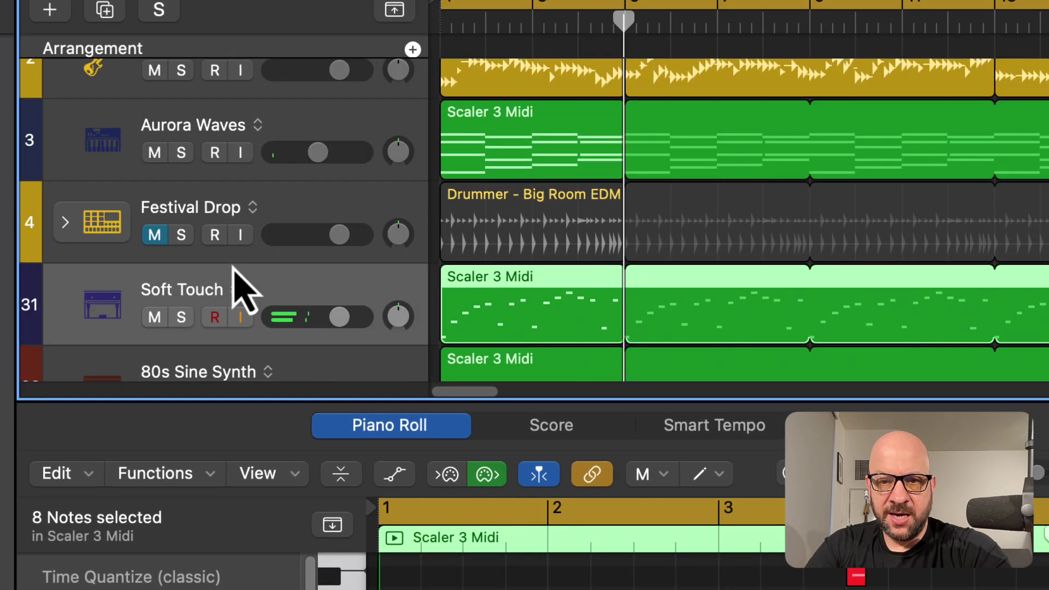
scroll(249, 275, "up", 5)
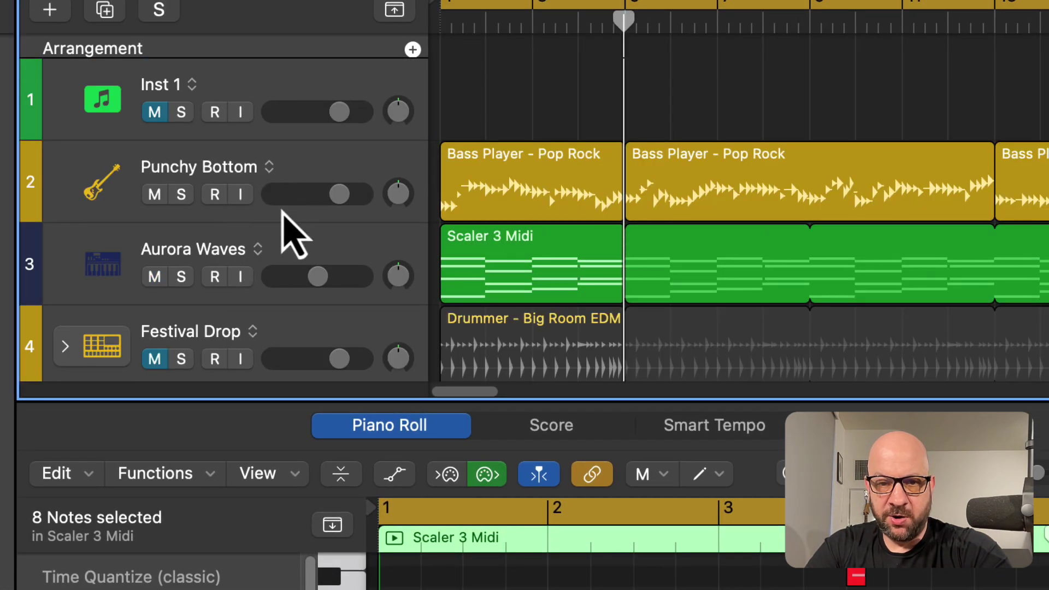
scroll(282, 217, "down", 1)
scroll(282, 217, "down", 3)
left_click(297, 123)
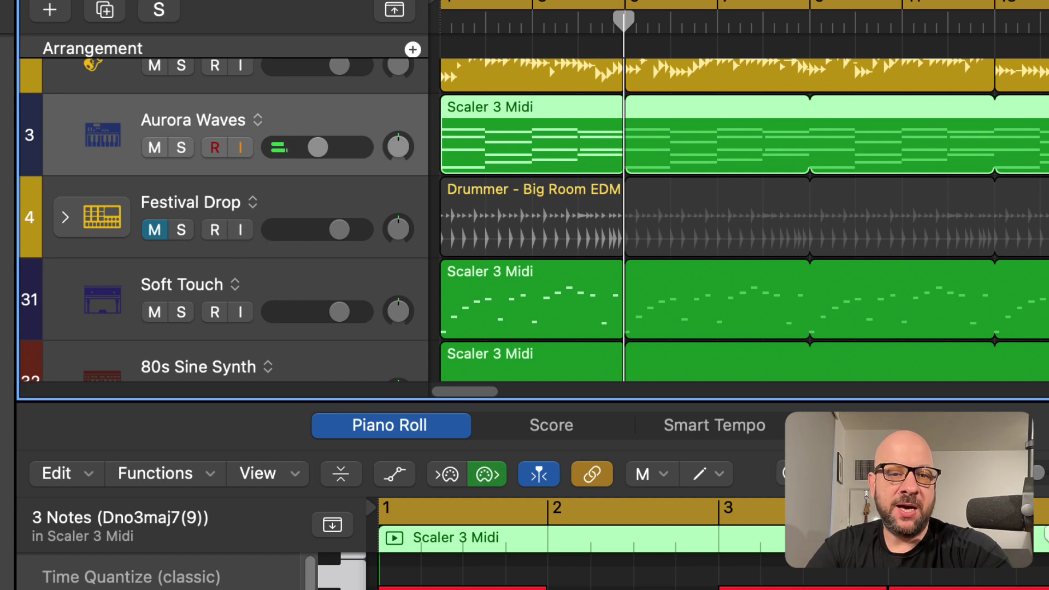
Solo Antarctic Sun and play it from bar 1.
scroll(281, 256, "down", 10)
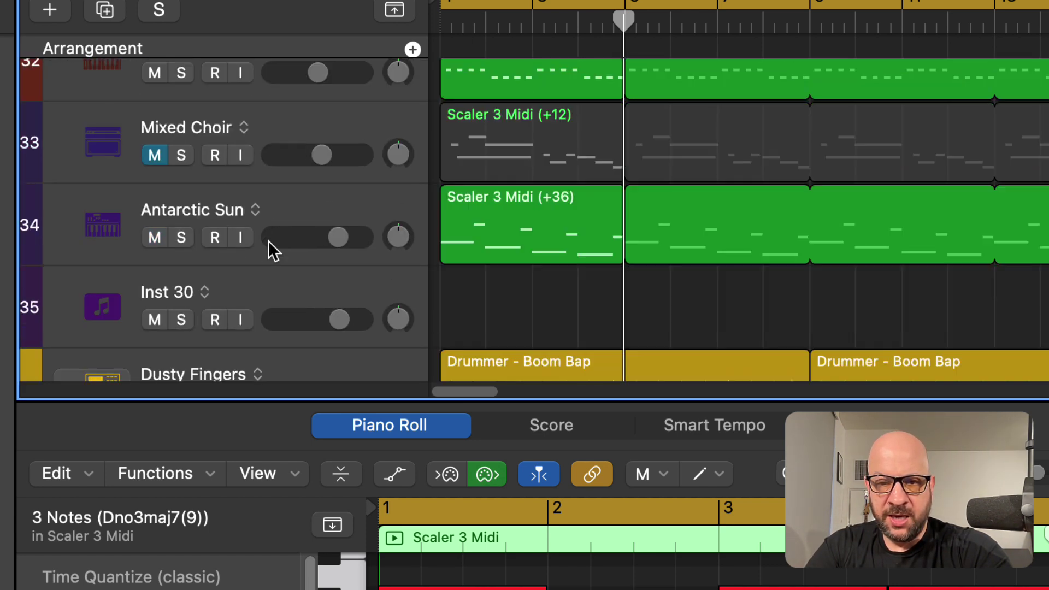
scroll(268, 241, "down", 3)
scroll(273, 250, "up", 2)
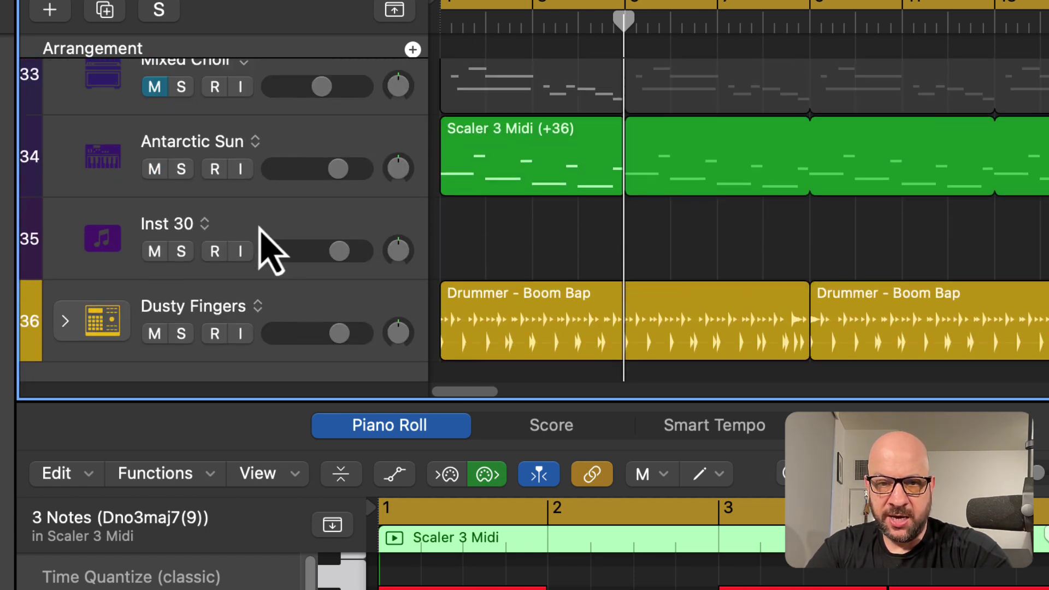
left_click(308, 140)
left_click(181, 169)
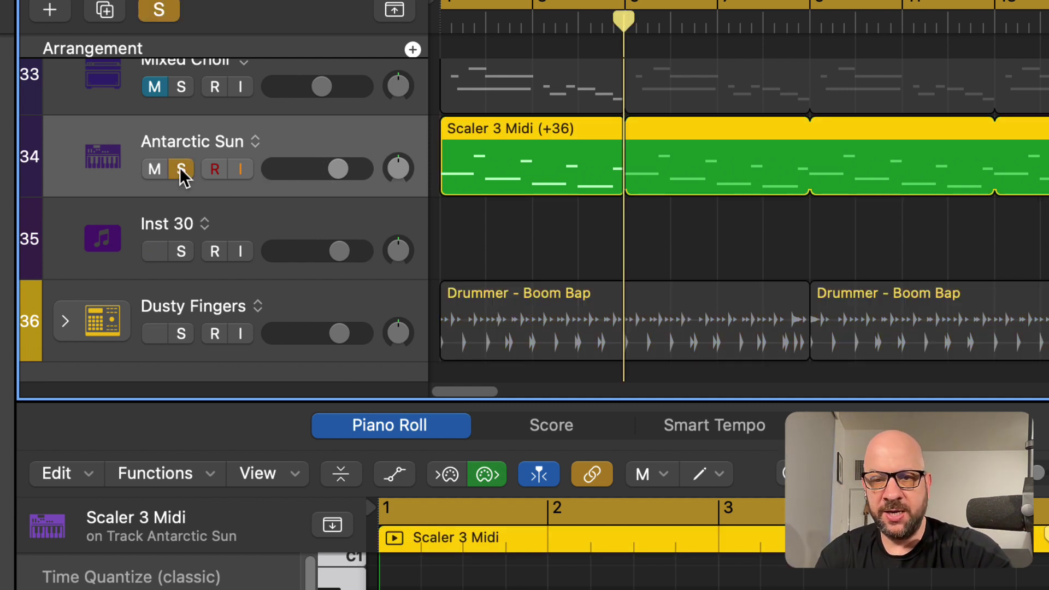
key("Return")
key("space")
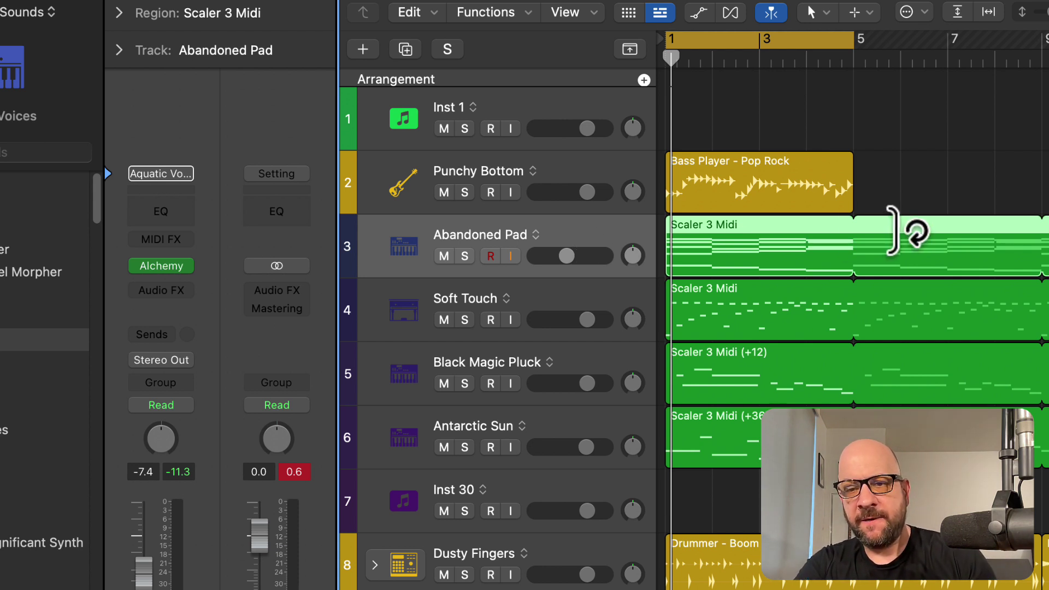
Turn looping off on the Abandoned Pad, Soft Touch, +12 and +36 regions so each ends at bar 5.
left_click_drag(892, 229, 857, 234)
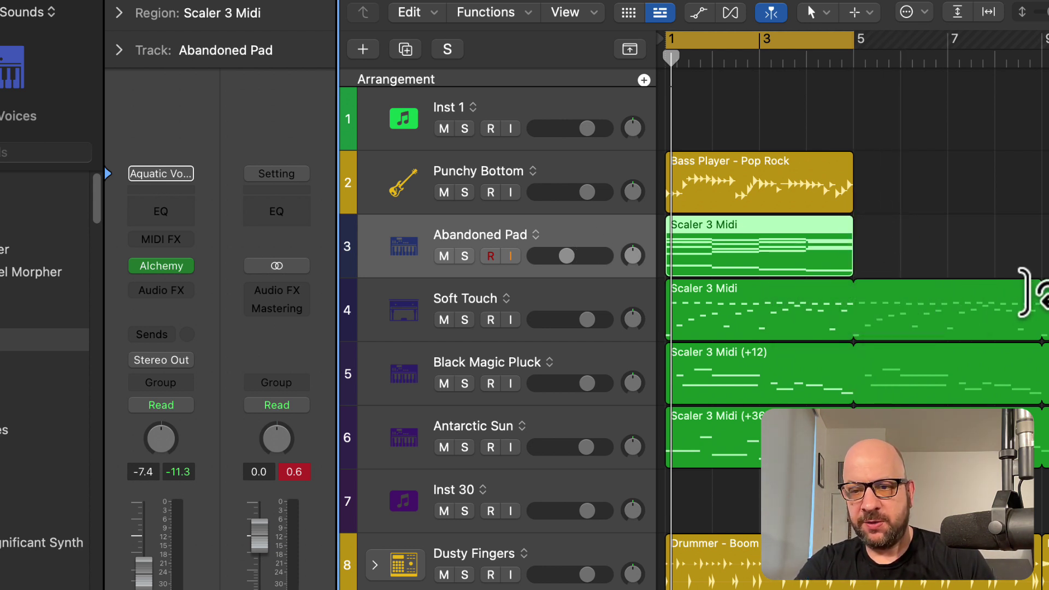
left_click_drag(1023, 290, 887, 326)
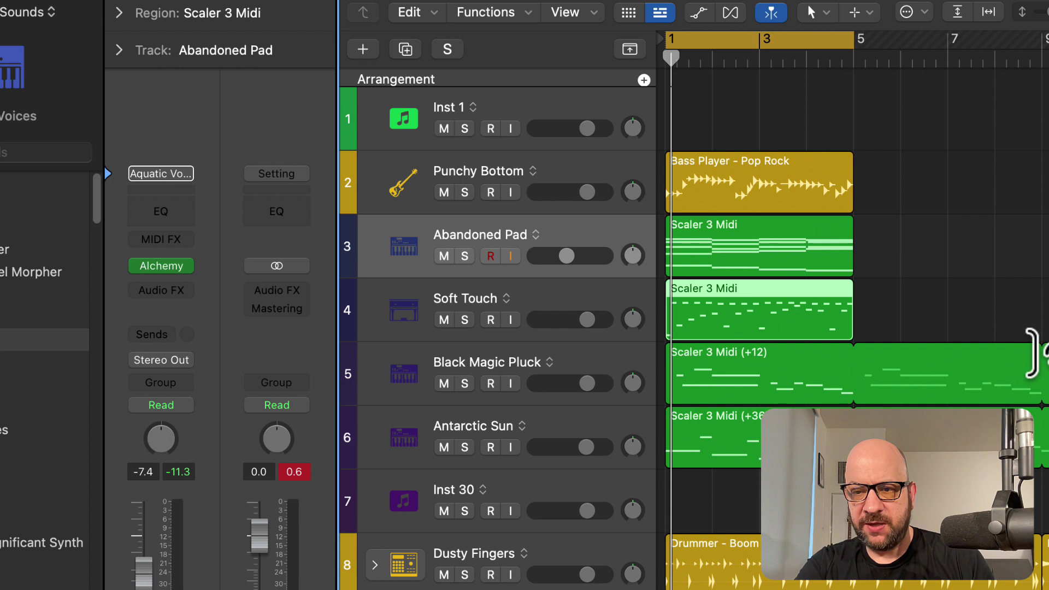
left_click_drag(1032, 351, 856, 377)
left_click_drag(1024, 402, 857, 421)
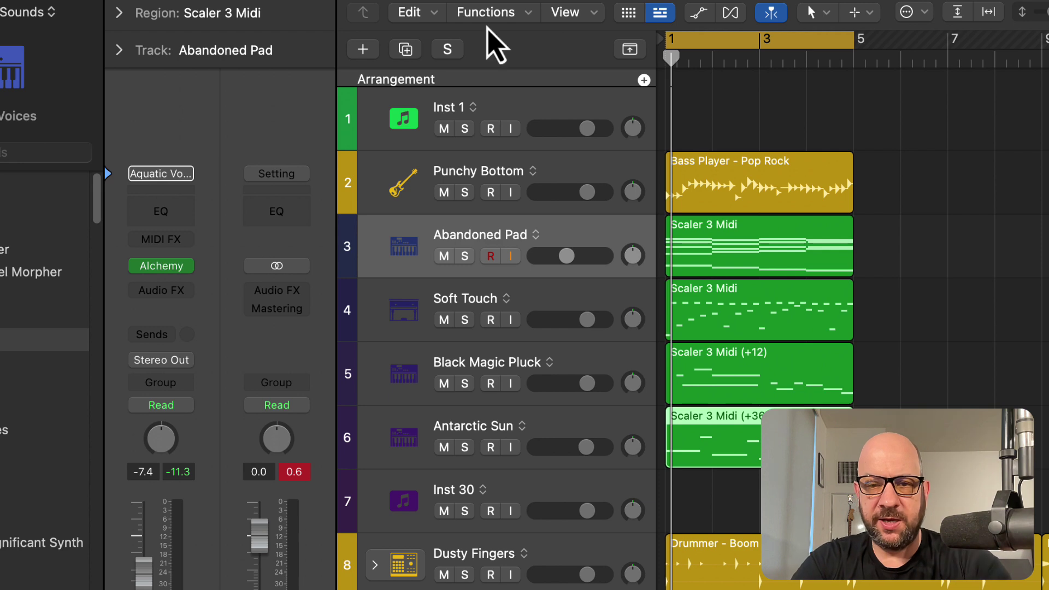
Audition Muted & Old on the Abandoned Pad's Alchemy, then keep Rich & Lively and close it.
key("v")
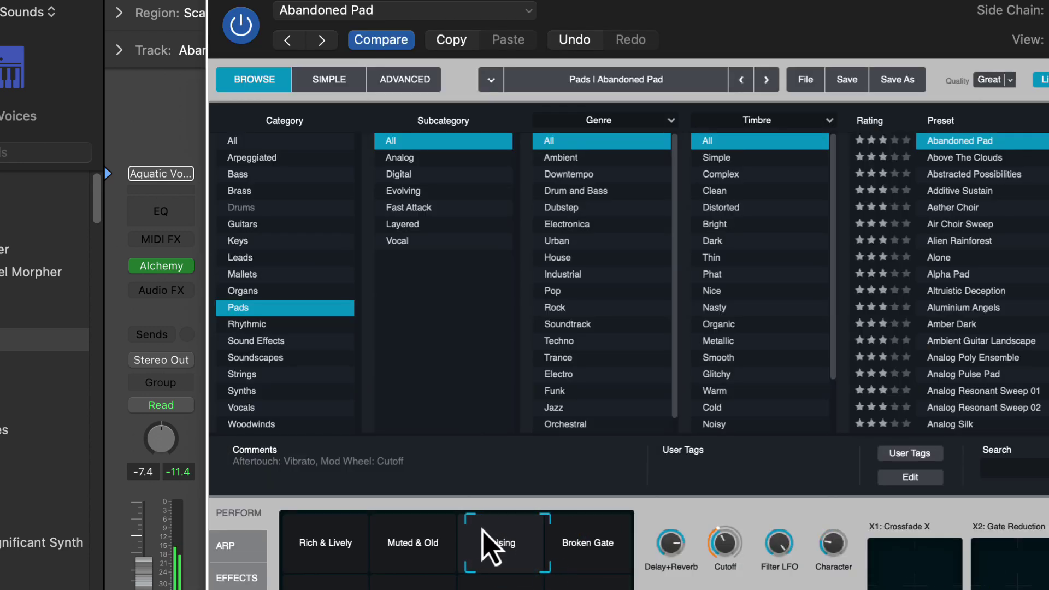
left_click(415, 541)
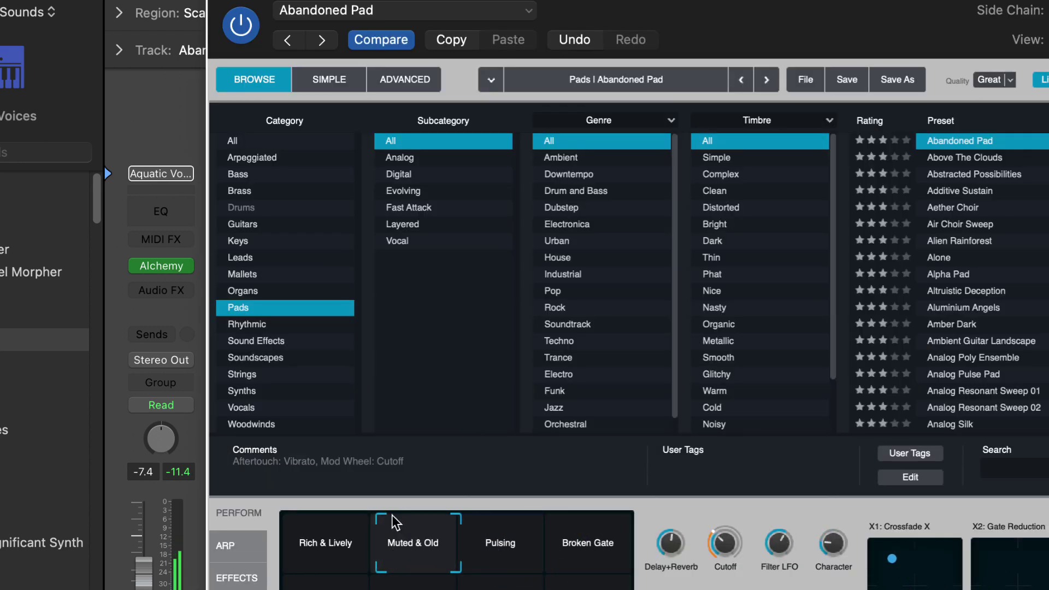
left_click(338, 543)
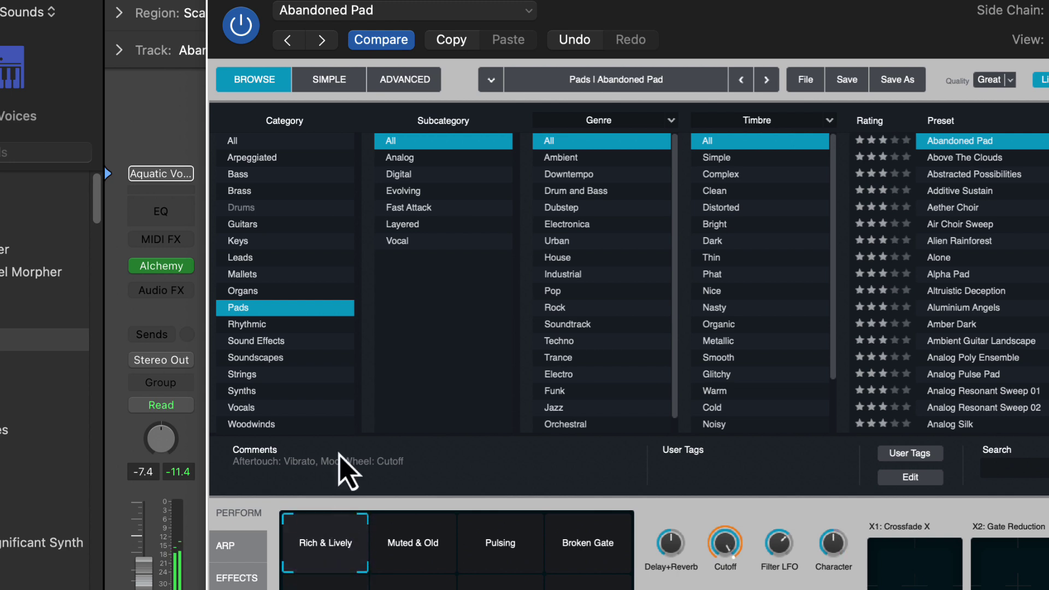
left_click(230, 5)
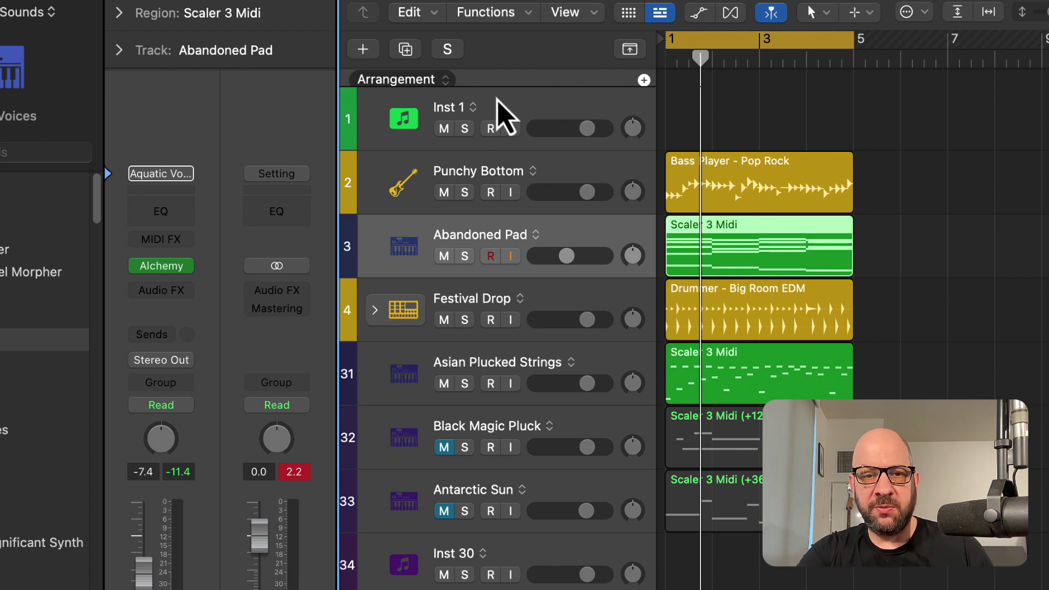
Show the Marker and Tempo global tracks and add a Bass Player - Pop Rock region at bar 5 on Punchy Bottom.
left_click_drag(496, 87, 485, 157)
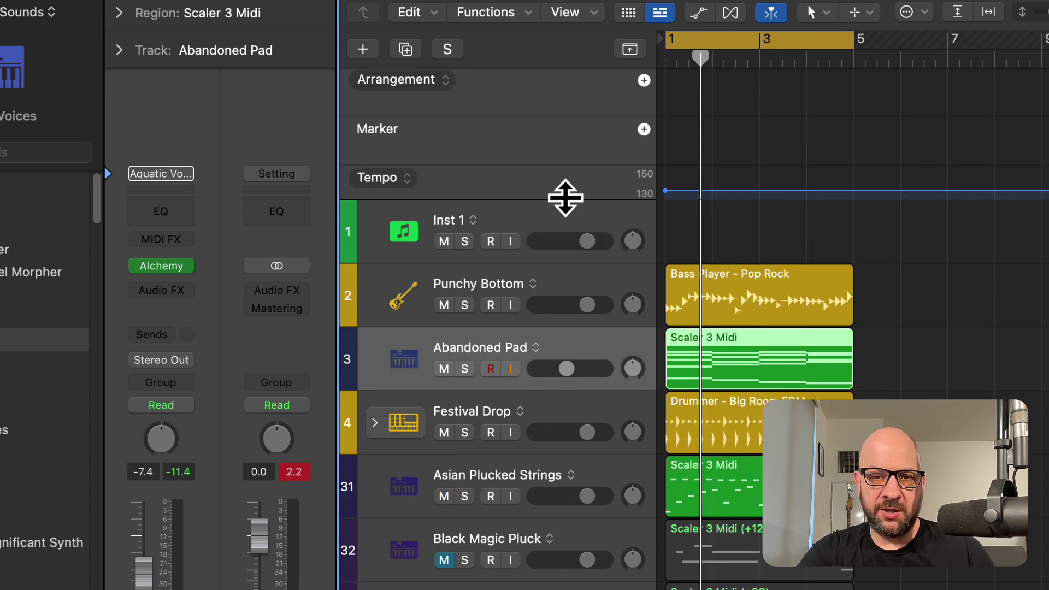
mouse_move(565, 198)
left_mouse_down()
mouse_move(548, 358)
mouse_move(557, 204)
left_mouse_up()
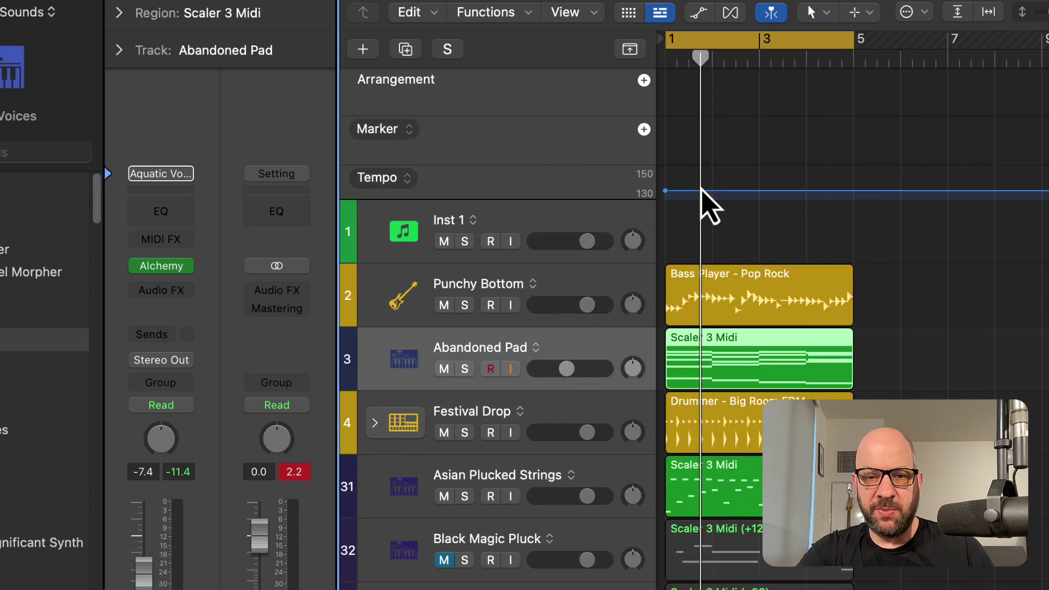
left_click(867, 295)
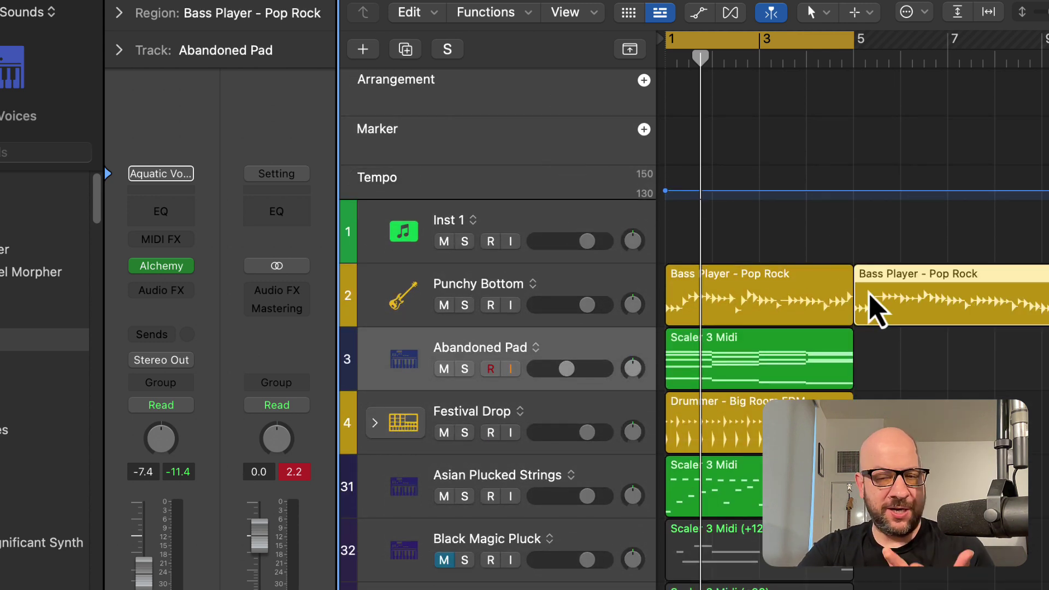